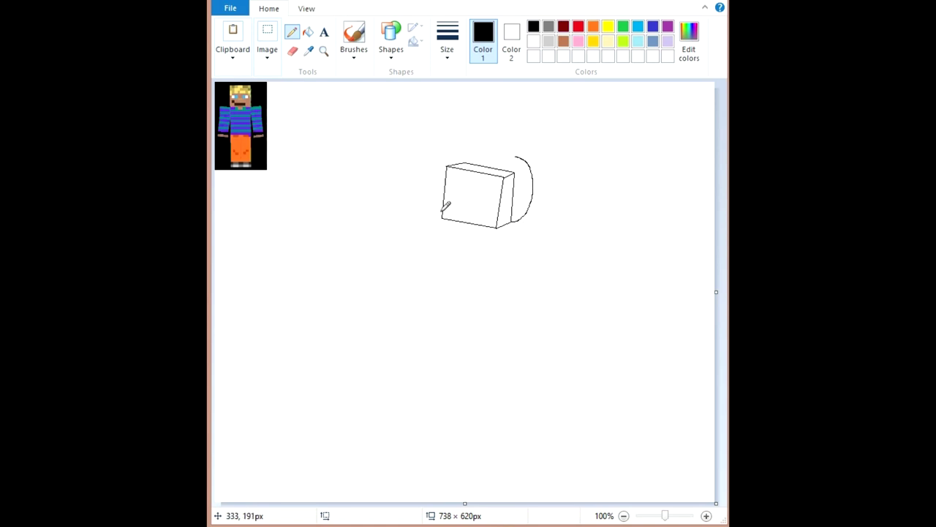
# Step: Draw a pencil curve up the left side of the held cube block
pyautogui.moveTo(444, 209); pyautogui.dragTo(441, 131)
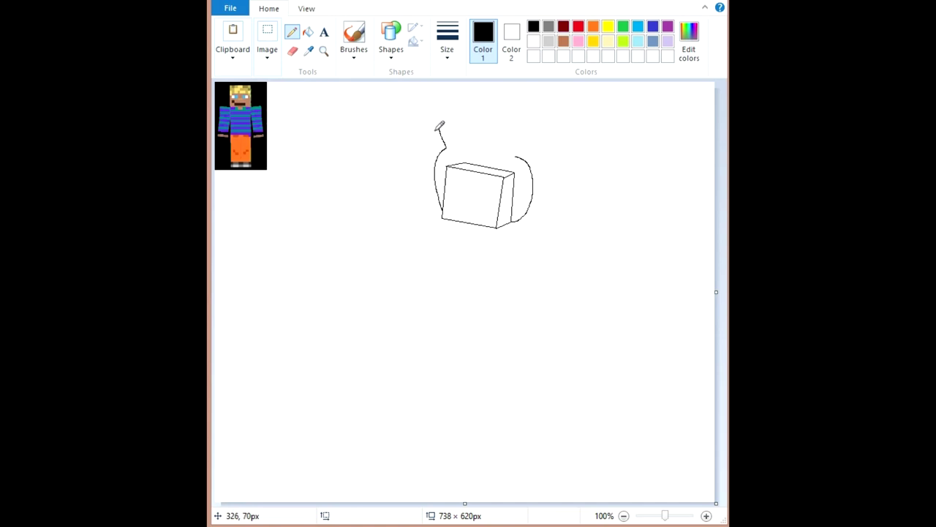
# Step: Draw the left and right arm curves and the torso outline beneath them
pyautogui.moveTo(413, 160)
pyautogui.mouseDown()
pyautogui.moveTo(411, 216)
pyautogui.moveTo(430, 248)
pyautogui.mouseUp()
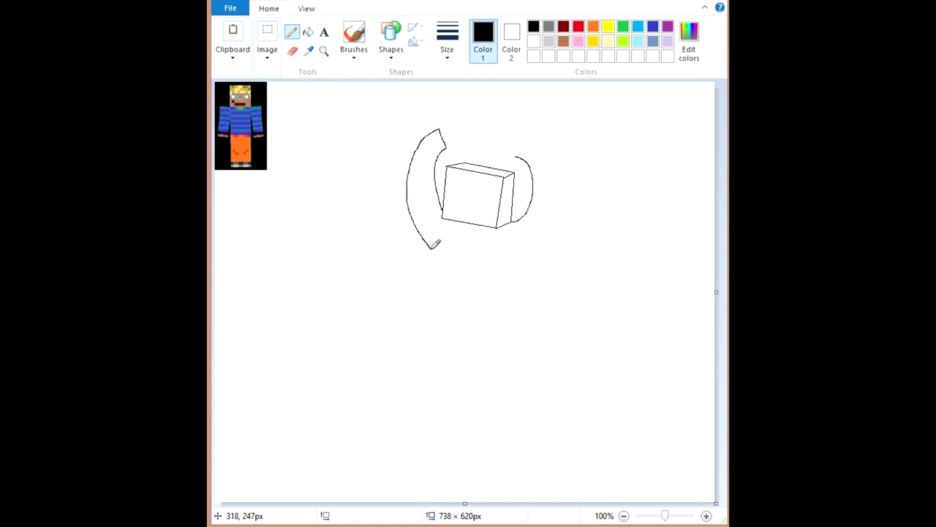
pyautogui.moveTo(517, 151)
pyautogui.mouseDown()
pyautogui.moveTo(522, 135)
pyautogui.moveTo(550, 162)
pyautogui.moveTo(559, 190)
pyautogui.moveTo(552, 232)
pyautogui.mouseUp()
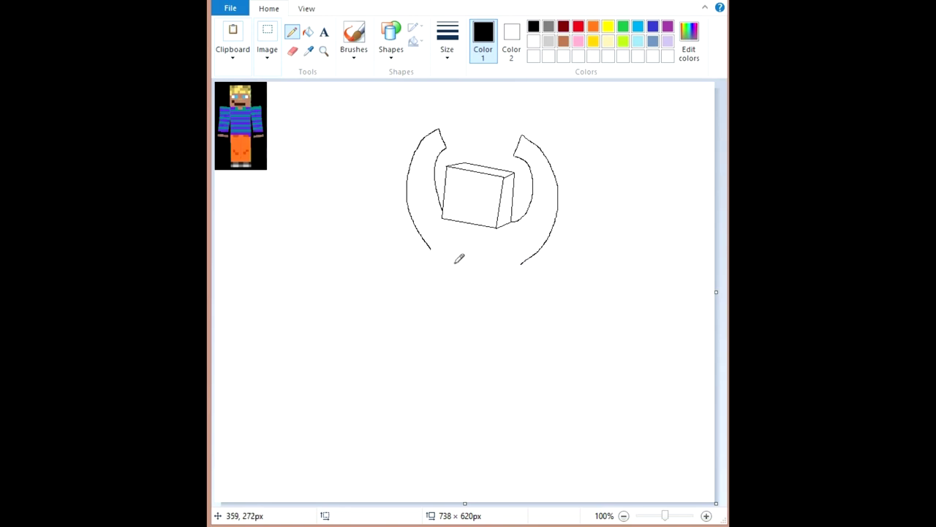
pyautogui.moveTo(438, 246)
pyautogui.mouseDown()
pyautogui.moveTo(437, 311)
pyautogui.moveTo(523, 306)
pyautogui.moveTo(522, 262)
pyautogui.mouseUp()
# Step: At 200% zoom, join the left arm curve to the torso side
pyautogui.click(706, 516)
pyautogui.hscroll(5, 480, 487)
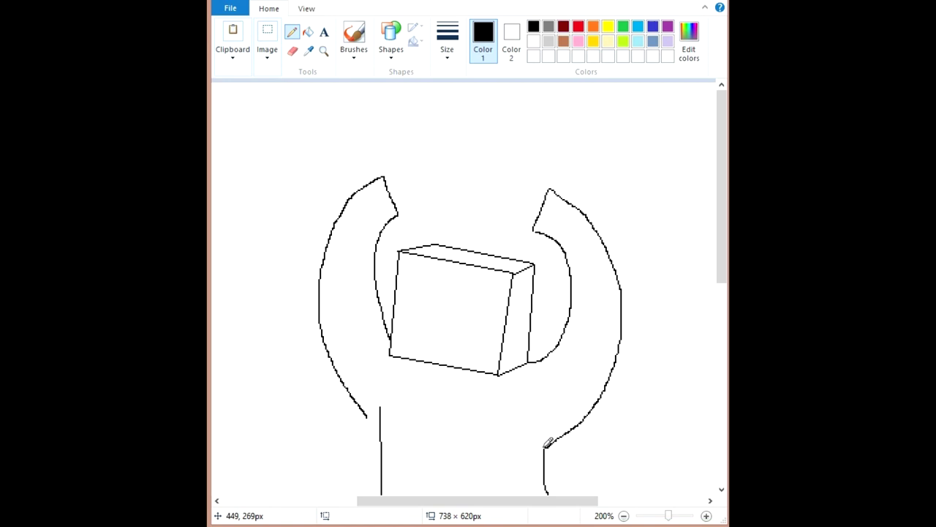
pyautogui.moveTo(367, 415); pyautogui.dragTo(378, 425)
# Step: Add inner curves to the right and left arms, undoing a stray line and redrawing the left curve
pyautogui.scroll(-3, 368, 420)
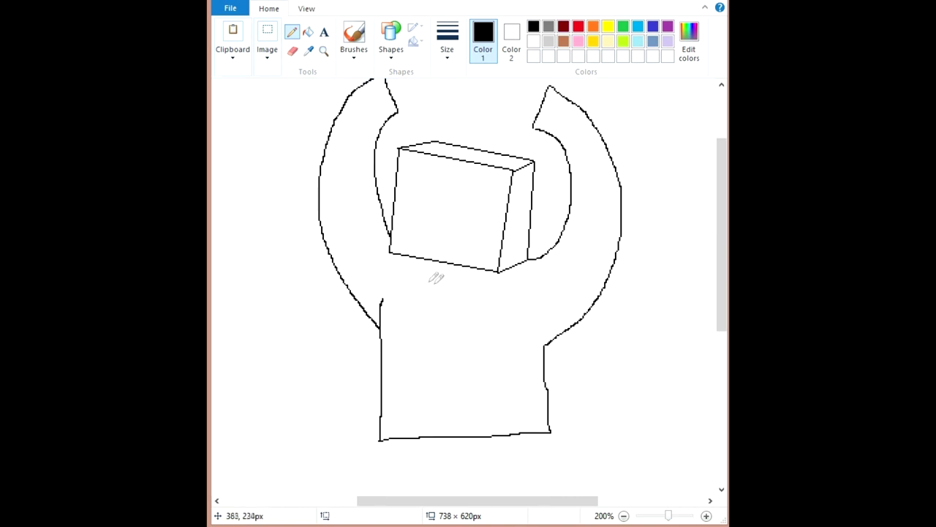
pyautogui.moveTo(391, 249); pyautogui.dragTo(379, 305)
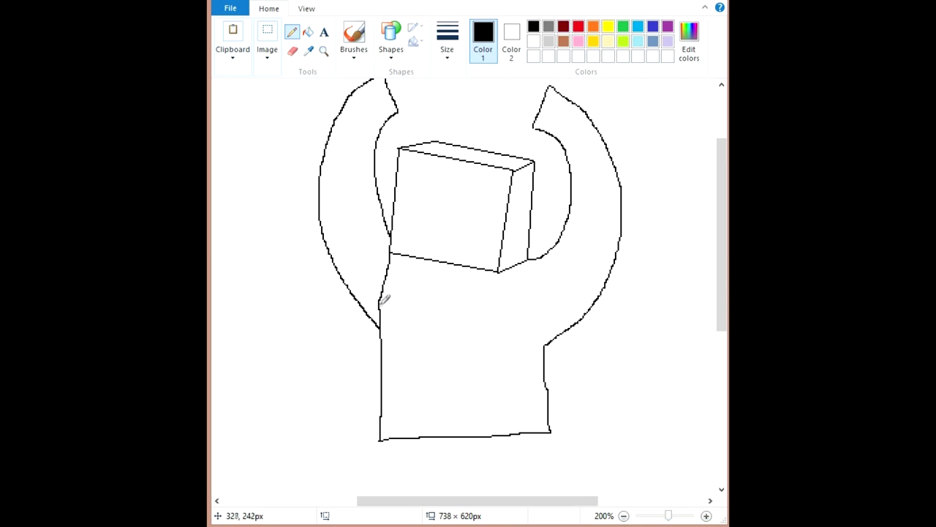
pyautogui.hotkey('ctrl', 'z')
pyautogui.moveTo(536, 136)
pyautogui.mouseDown()
pyautogui.moveTo(558, 180)
pyautogui.moveTo(538, 245)
pyautogui.mouseUp()
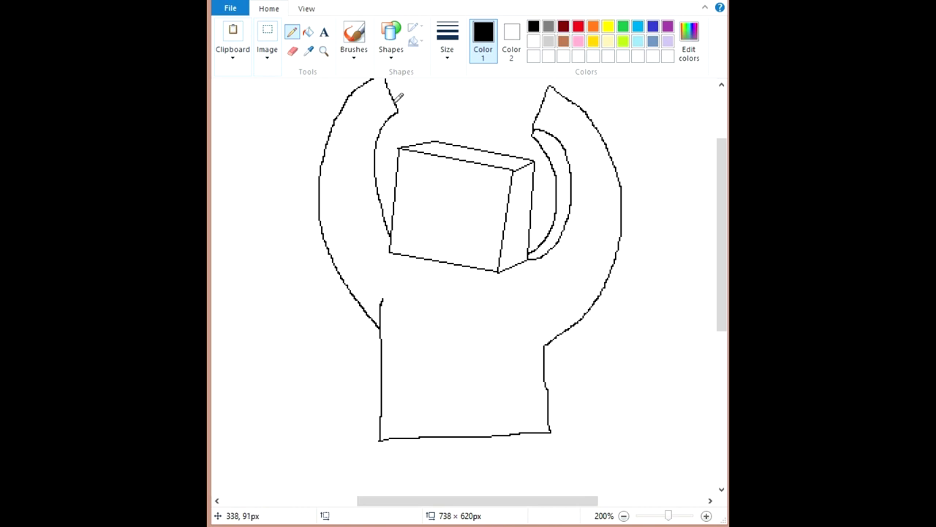
pyautogui.moveTo(375, 124)
pyautogui.mouseDown()
pyautogui.moveTo(362, 190)
pyautogui.moveTo(384, 236)
pyautogui.mouseUp()
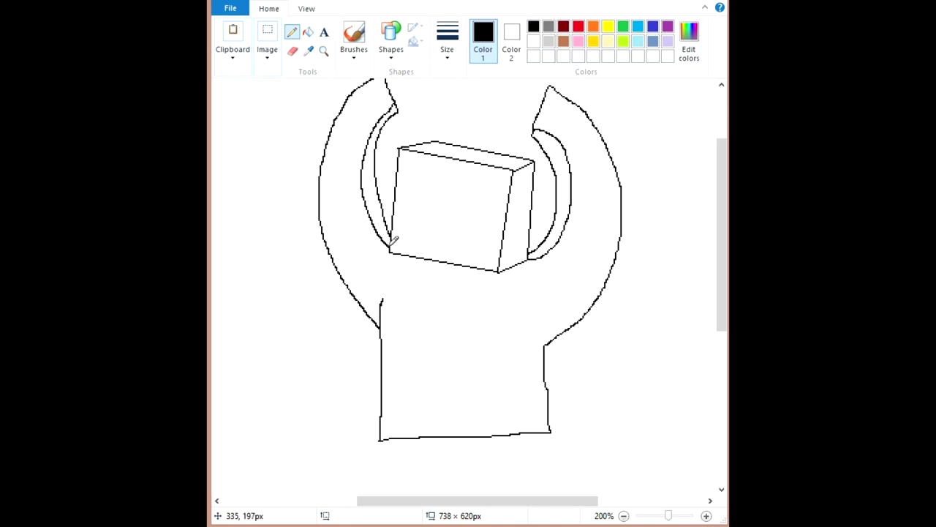
pyautogui.hotkey('ctrl', 'z')
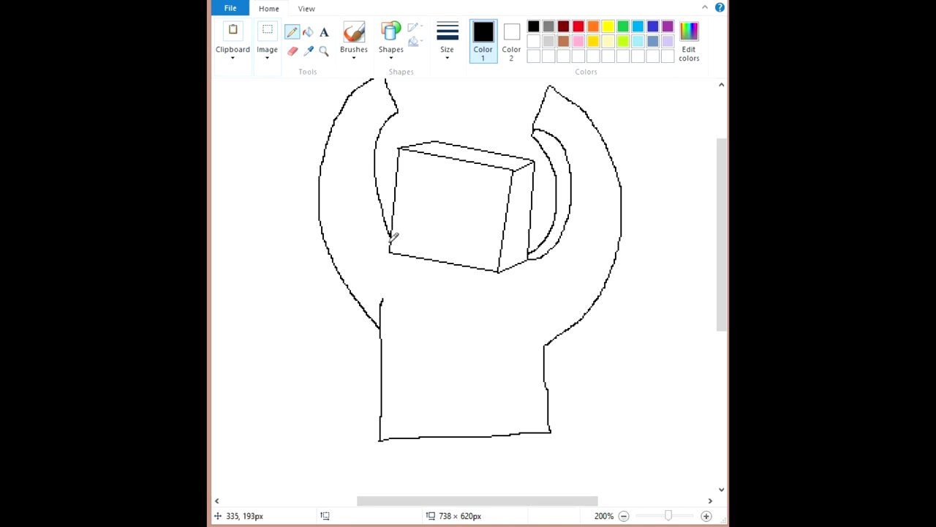
pyautogui.moveTo(386, 241)
pyautogui.mouseDown()
pyautogui.moveTo(366, 166)
pyautogui.moveTo(383, 108)
pyautogui.mouseUp()
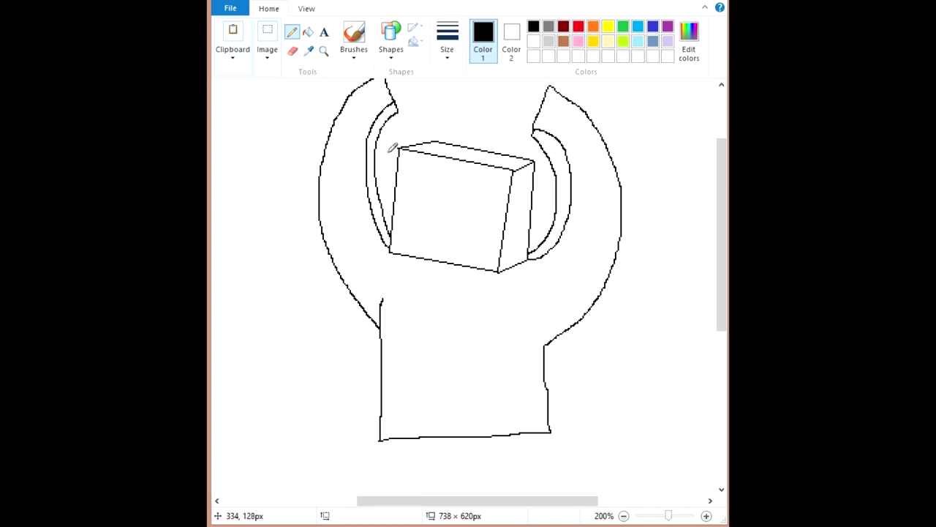
pyautogui.scroll(-5, 401, 143)
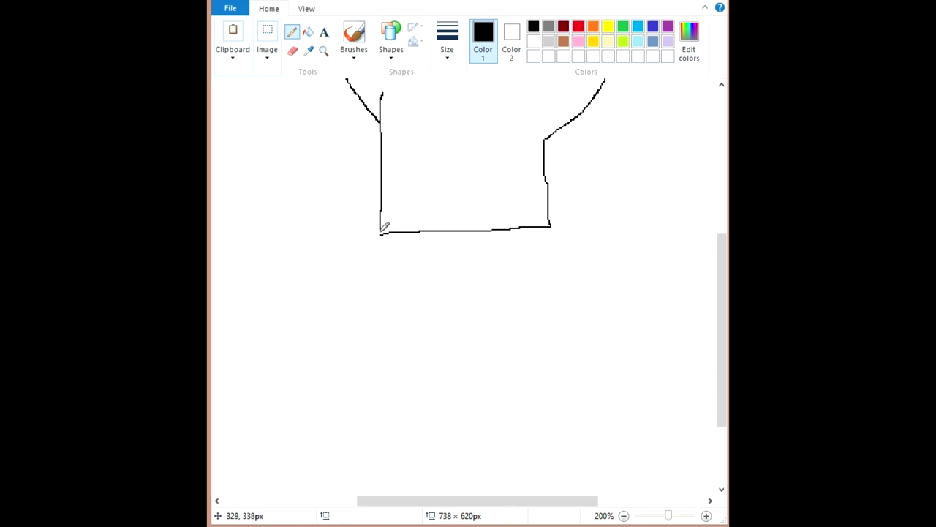
# Step: Draw the boxy foot's square outline with straight lines below the leg
pyautogui.scroll(-3, 381, 231)
pyautogui.moveTo(381, 130)
pyautogui.mouseDown()
pyautogui.moveTo(347, 178)
pyautogui.moveTo(326, 250)
pyautogui.moveTo(365, 258)
pyautogui.moveTo(424, 182)
pyautogui.mouseUp()
pyautogui.click(447, 45)
pyautogui.click(479, 104)
pyautogui.moveTo(424, 182)
pyautogui.mouseDown()
pyautogui.moveTo(412, 232)
pyautogui.moveTo(403, 227)
pyautogui.moveTo(455, 247)
pyautogui.moveTo(481, 184)
pyautogui.mouseUp()
pyautogui.moveTo(459, 248)
pyautogui.mouseDown()
pyautogui.moveTo(481, 184)
pyautogui.moveTo(550, 124)
pyautogui.mouseUp()
# Step: Freehand the leg's lower edge and the foot's top edge toward the leg
pyautogui.click(292, 32)
pyautogui.moveTo(459, 248)
pyautogui.mouseDown()
pyautogui.moveTo(538, 171)
pyautogui.moveTo(551, 124)
pyautogui.mouseUp()
pyautogui.hotkey('ctrl', 'z')
pyautogui.hotkey('ctrl', 'z')
pyautogui.moveTo(460, 247)
pyautogui.mouseDown()
pyautogui.moveTo(526, 191)
pyautogui.moveTo(552, 125)
pyautogui.mouseUp()
pyautogui.moveTo(425, 172); pyautogui.dragTo(459, 144)
pyautogui.moveTo(482, 183); pyautogui.dragTo(546, 121)
# Step: Draw the leg's outer curve from the foot up to the torso, undoing stray lines
pyautogui.scroll(3, 547, 309)
pyautogui.moveTo(539, 330); pyautogui.dragTo(543, 242)
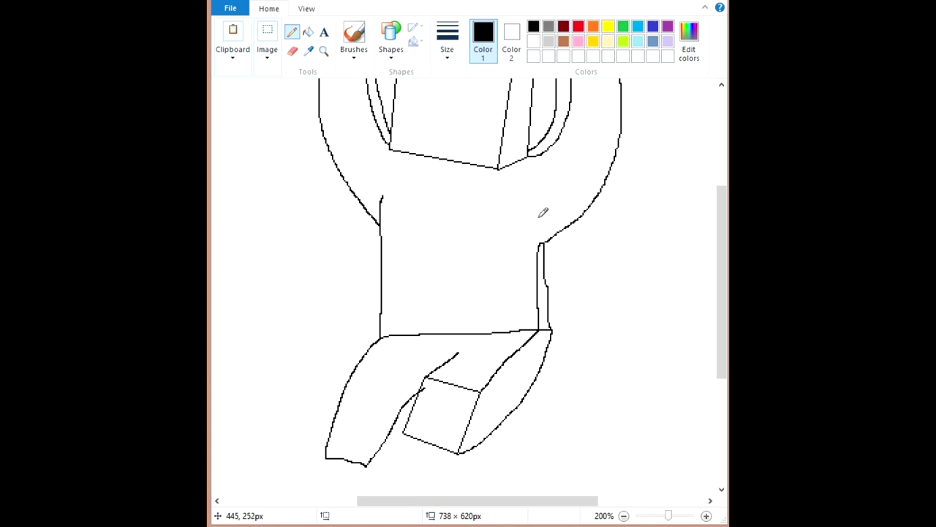
pyautogui.hotkey('ctrl', 'z')
pyautogui.hotkey('ctrl', 'z')
pyautogui.moveTo(481, 390); pyautogui.dragTo(507, 337)
pyautogui.hotkey('ctrl', 'z')
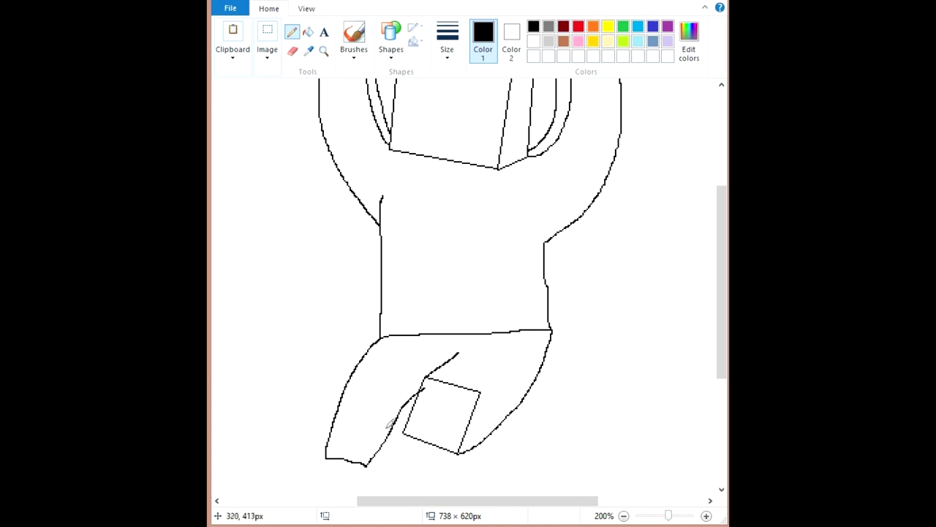
pyautogui.moveTo(480, 391)
pyautogui.mouseDown()
pyautogui.moveTo(532, 356)
pyautogui.moveTo(550, 324)
pyautogui.mouseUp()
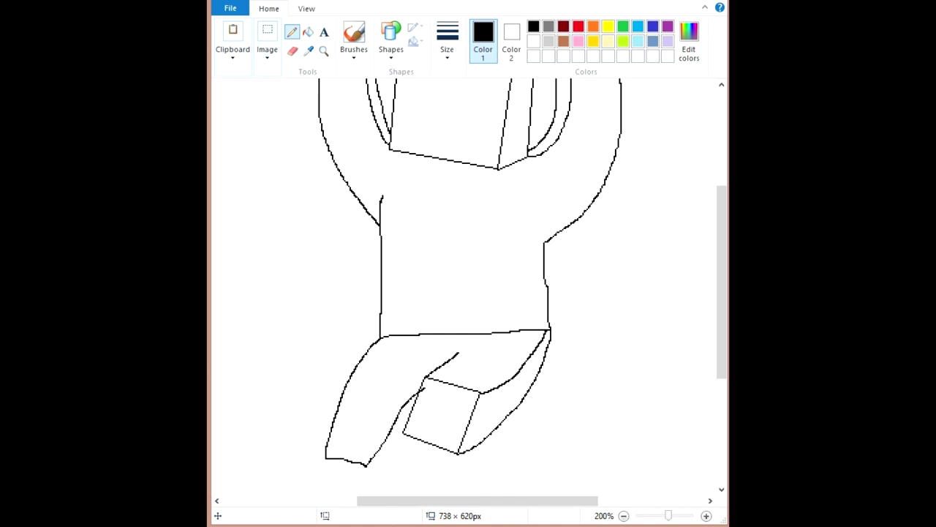
# Step: At 300% zoom, patch where the leg curve meets the bottom line
pyautogui.click(706, 516)
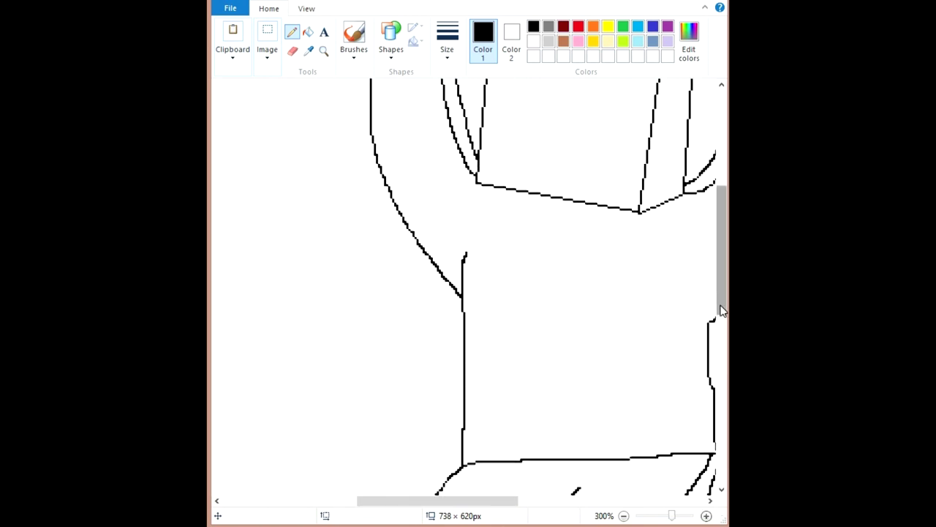
pyautogui.moveTo(721, 309); pyautogui.dragTo(721, 376)
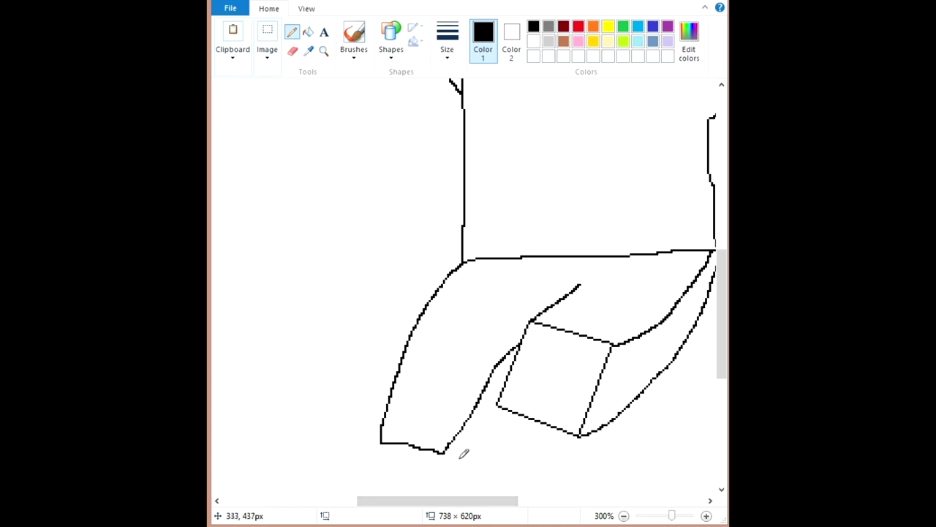
pyautogui.moveTo(444, 450)
pyautogui.mouseDown()
pyautogui.moveTo(452, 454)
pyautogui.moveTo(497, 395)
pyautogui.mouseUp()
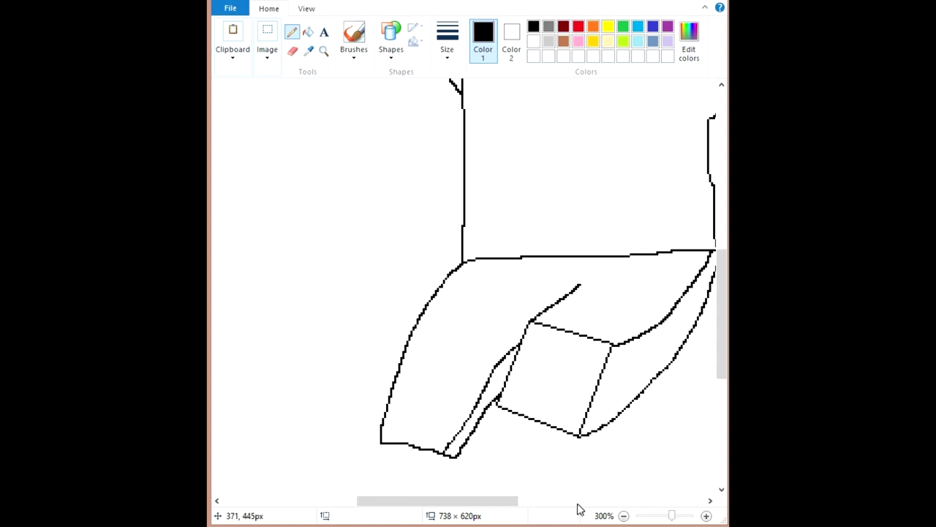
# Step: Back at 200%, undo the doubled line and redraw the leg's inner edge from the foot
pyautogui.click(623, 516)
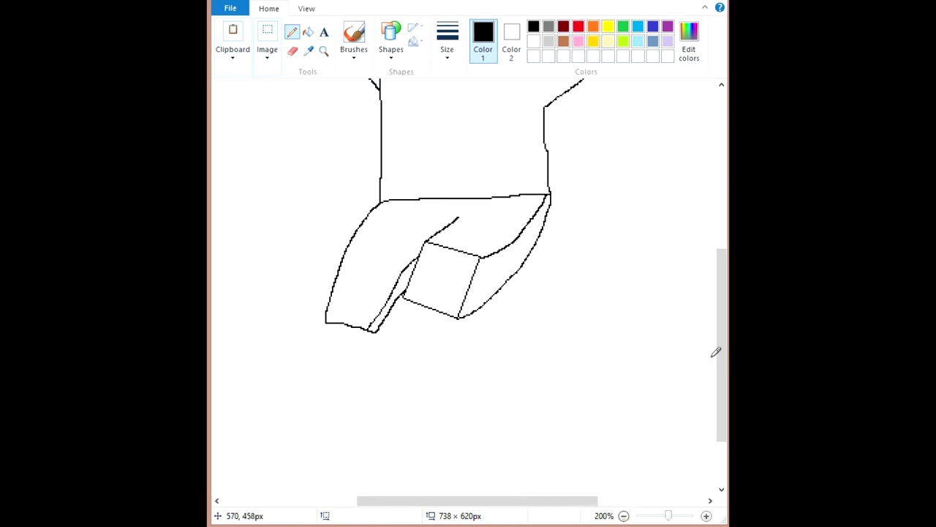
pyautogui.moveTo(719, 349)
pyautogui.mouseDown()
pyautogui.moveTo(713, 242)
pyautogui.moveTo(703, 307)
pyautogui.mouseUp()
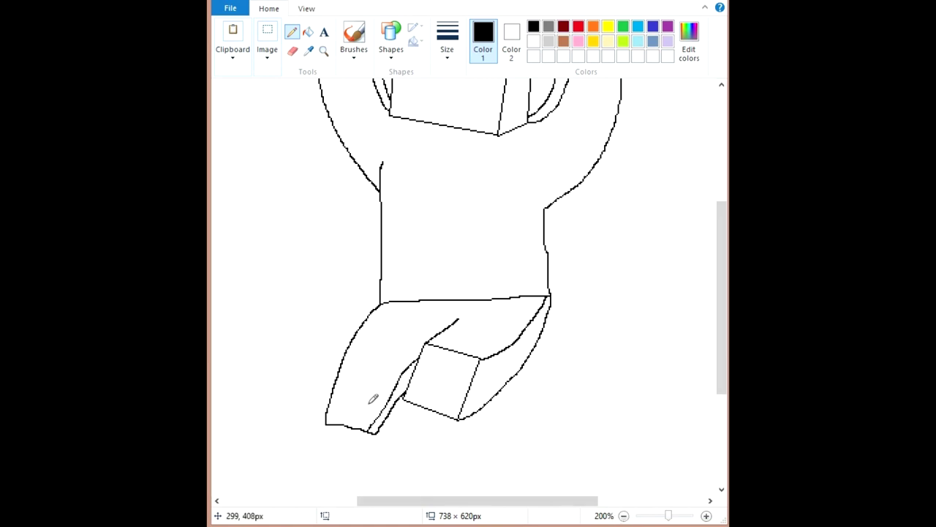
pyautogui.hotkey('ctrl', 'z')
pyautogui.moveTo(379, 423); pyautogui.dragTo(411, 369)
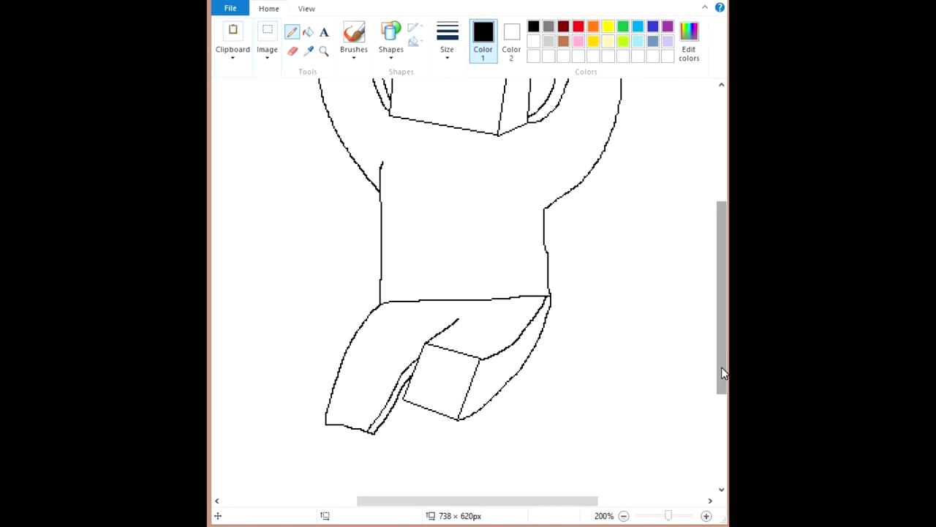
pyautogui.moveTo(725, 368); pyautogui.dragTo(724, 338)
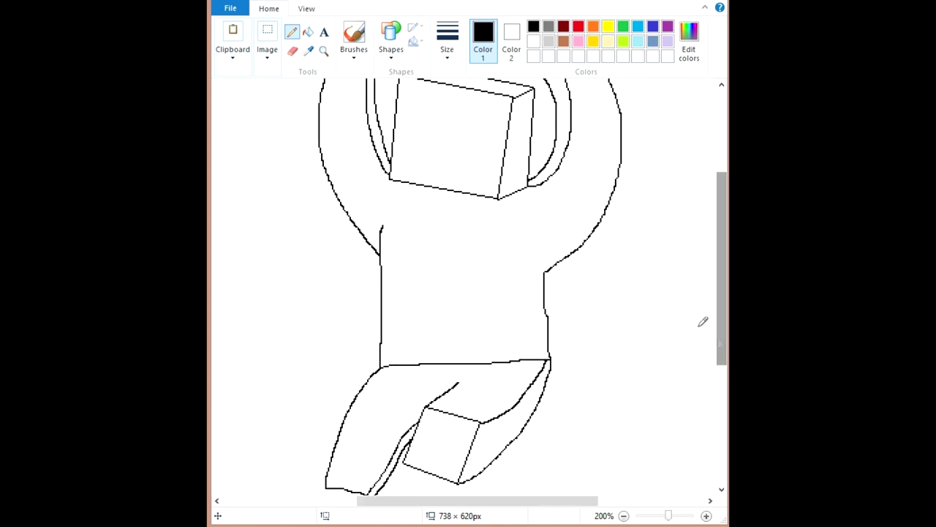
pyautogui.click(390, 45)
pyautogui.click(390, 68)
pyautogui.moveTo(255, 224); pyautogui.dragTo(356, 329)
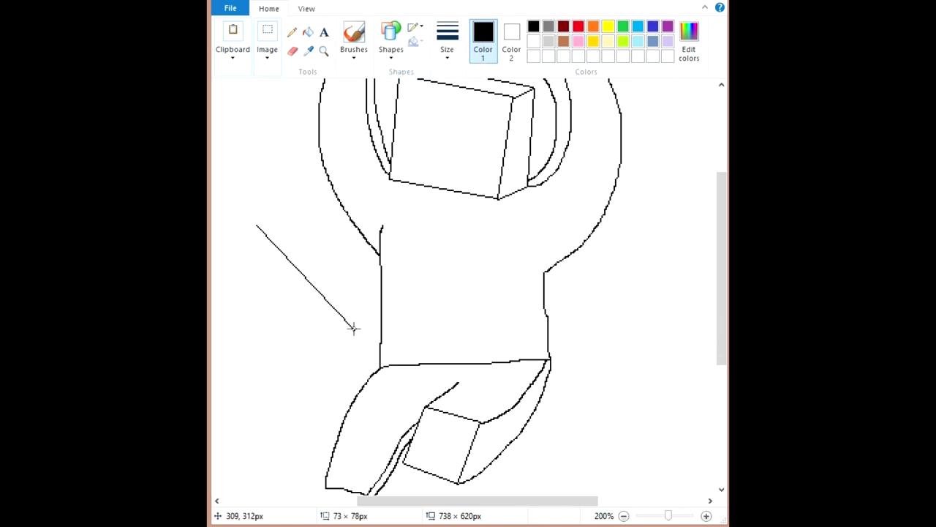
pyautogui.moveTo(249, 249); pyautogui.dragTo(329, 345)
pyautogui.click(255, 1)
pyautogui.click(256, 2)
pyautogui.click(297, 33)
pyautogui.moveTo(561, 503)
pyautogui.mouseDown()
pyautogui.moveTo(514, 517)
pyautogui.moveTo(378, 487)
pyautogui.mouseUp()
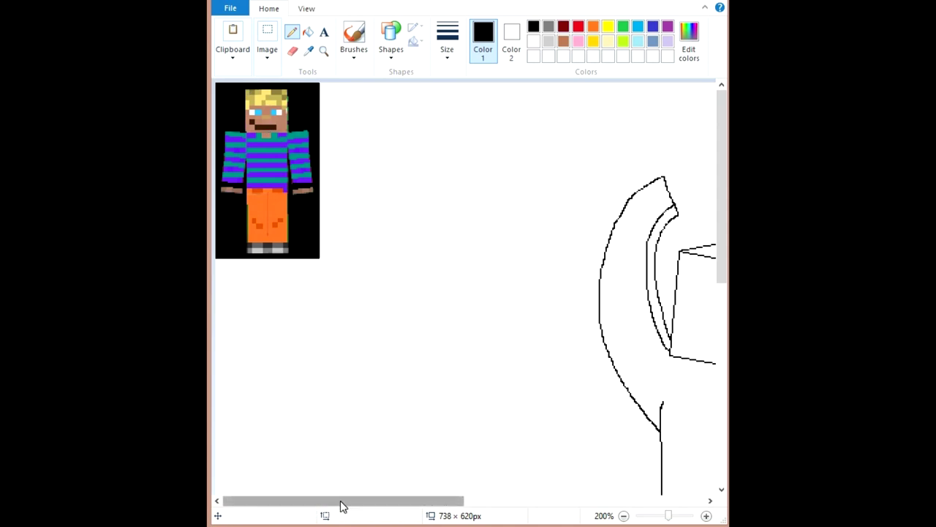
# Step: Centre the arms and block in view and draw a jagged grass fringe across the block's front
pyautogui.moveTo(343, 506); pyautogui.dragTo(396, 507)
pyautogui.moveTo(568, 281); pyautogui.dragTo(667, 283)
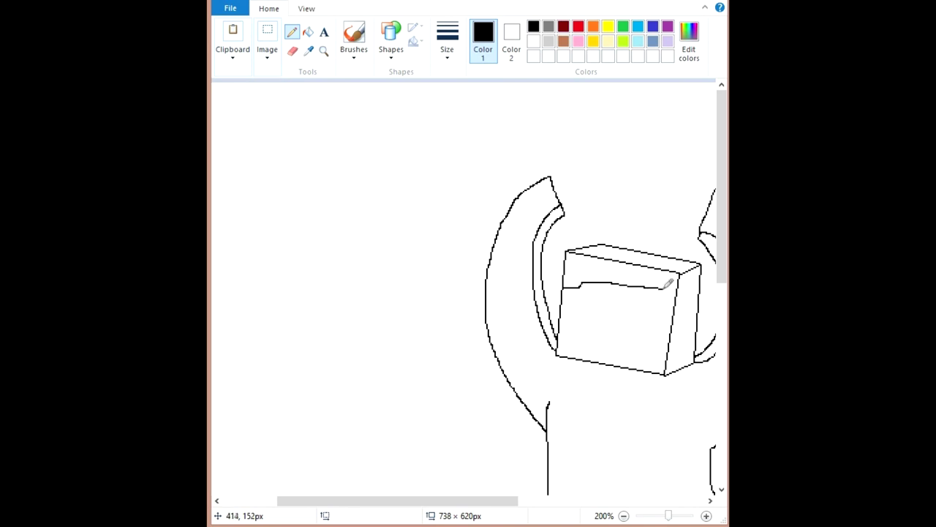
pyautogui.moveTo(461, 502); pyautogui.dragTo(490, 501)
pyautogui.hotkey('ctrl', 'z')
pyautogui.moveTo(524, 286)
pyautogui.mouseDown()
pyautogui.moveTo(552, 275)
pyautogui.moveTo(610, 283)
pyautogui.moveTo(643, 293)
pyautogui.moveTo(657, 316)
pyautogui.mouseUp()
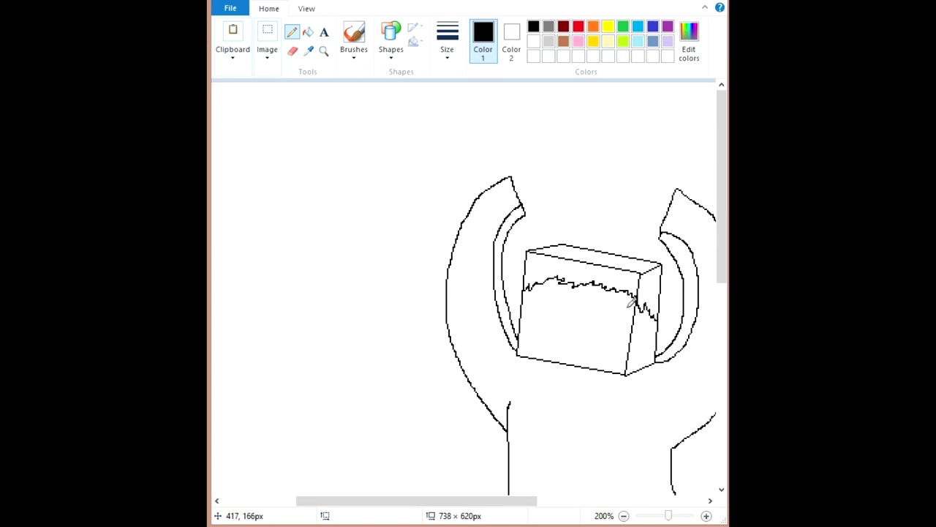
pyautogui.moveTo(490, 503); pyautogui.dragTo(409, 504)
pyautogui.moveTo(362, 478); pyautogui.dragTo(360, 461)
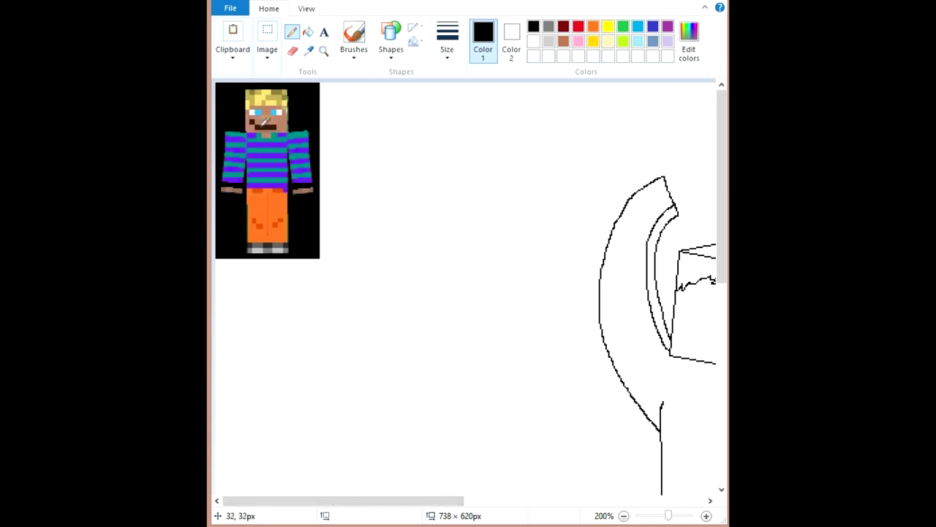
pyautogui.moveTo(369, 504); pyautogui.dragTo(508, 503)
pyautogui.moveTo(724, 212); pyautogui.dragTo(724, 278)
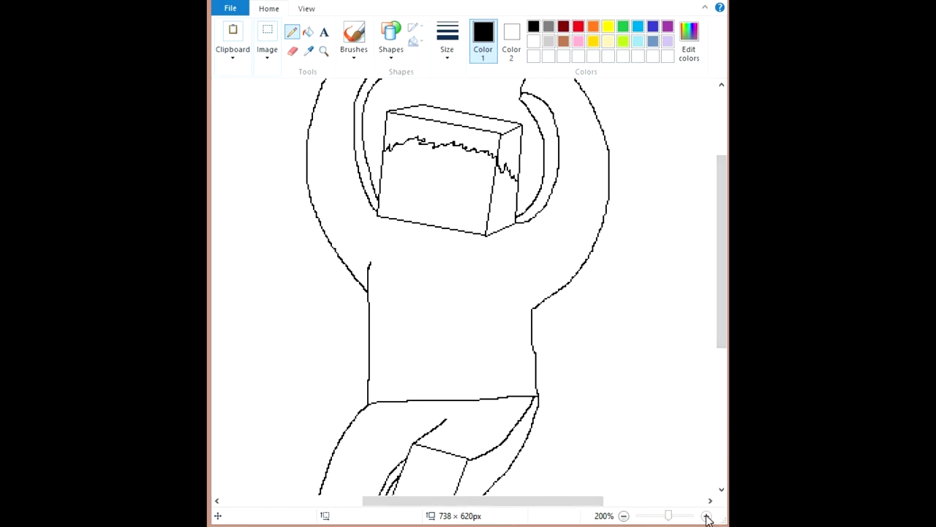
# Step: Zoom to 300%, sketch a trial eye on the block's face, then undo it
pyautogui.click(706, 515)
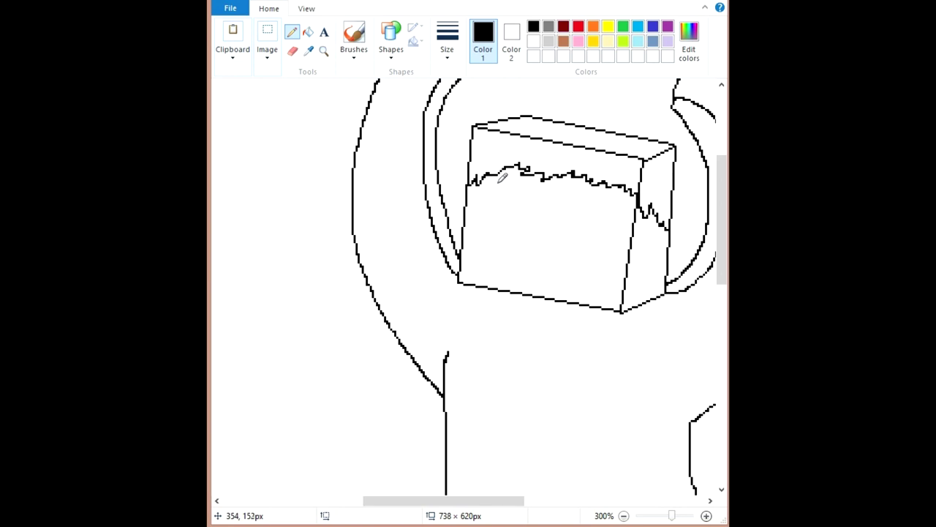
pyautogui.moveTo(502, 180)
pyautogui.mouseDown()
pyautogui.moveTo(495, 199)
pyautogui.moveTo(504, 219)
pyautogui.moveTo(515, 182)
pyautogui.moveTo(499, 187)
pyautogui.mouseUp()
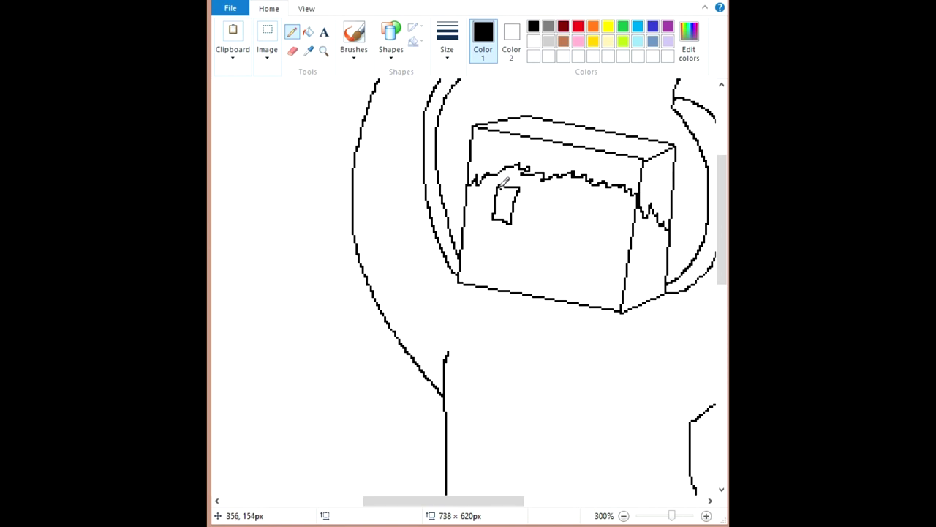
pyautogui.moveTo(500, 192); pyautogui.dragTo(509, 197)
pyautogui.hotkey('ctrl', 'z')
pyautogui.moveTo(506, 187)
pyautogui.mouseDown()
pyautogui.moveTo(521, 209)
pyautogui.moveTo(507, 187)
pyautogui.mouseUp()
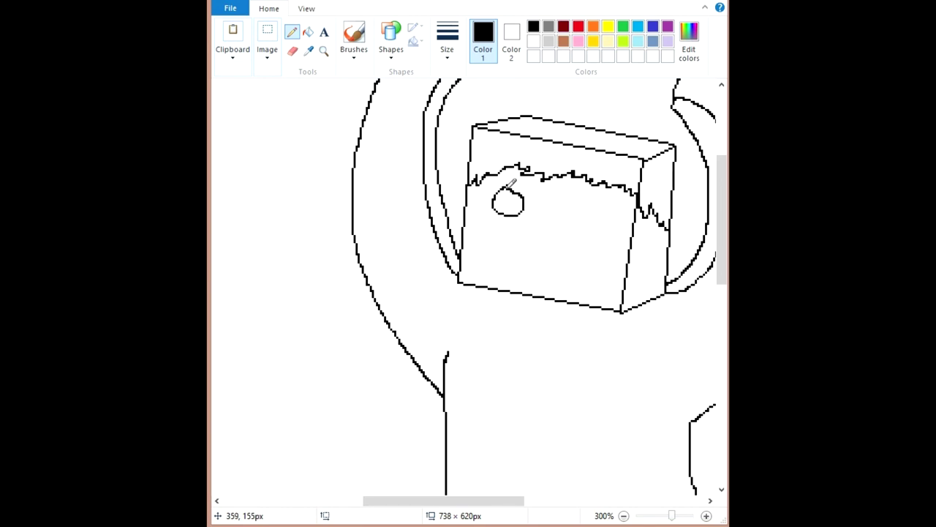
pyautogui.click(258, 0)
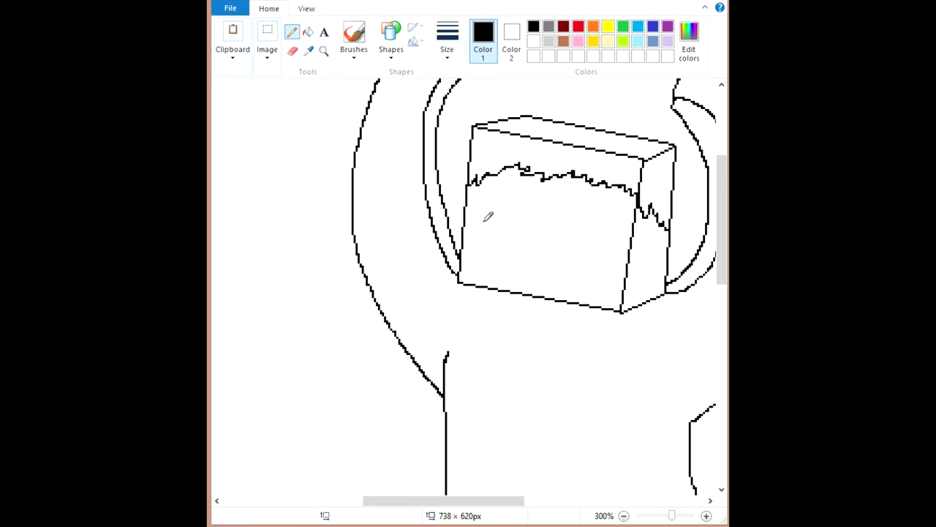
# Step: Draw the left eye's arc and an eyebrow just below the hair line
pyautogui.moveTo(486, 219); pyautogui.dragTo(520, 221)
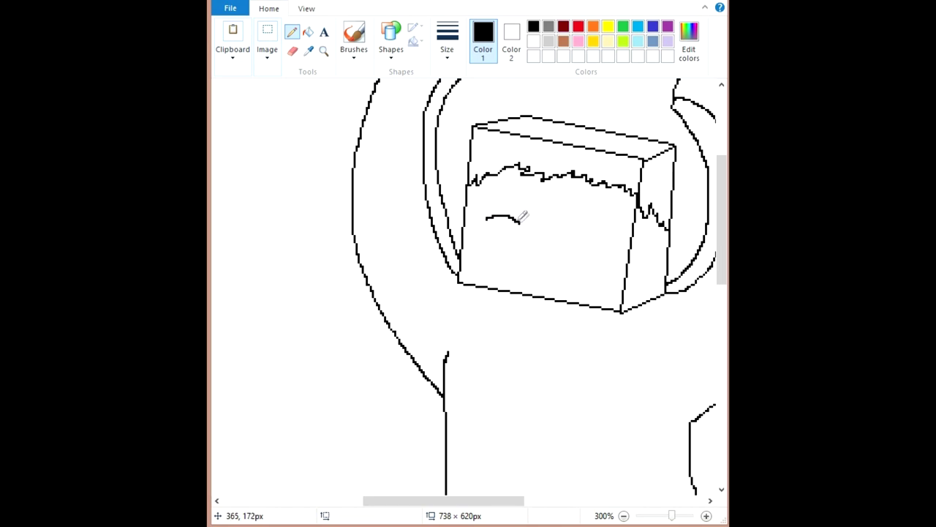
pyautogui.moveTo(490, 189); pyautogui.dragTo(526, 193)
pyautogui.hotkey('ctrl', 'z')
pyautogui.moveTo(487, 191); pyautogui.dragTo(524, 194)
# Step: Draw the right eye as a closed arc with an arched eyebrow above it
pyautogui.moveTo(557, 233); pyautogui.dragTo(594, 232)
pyautogui.hotkey('ctrl', 'z')
pyautogui.moveTo(560, 233)
pyautogui.mouseDown()
pyautogui.moveTo(578, 228)
pyautogui.moveTo(601, 239)
pyautogui.mouseUp()
pyautogui.moveTo(561, 207)
pyautogui.mouseDown()
pyautogui.moveTo(578, 200)
pyautogui.moveTo(601, 214)
pyautogui.mouseUp()
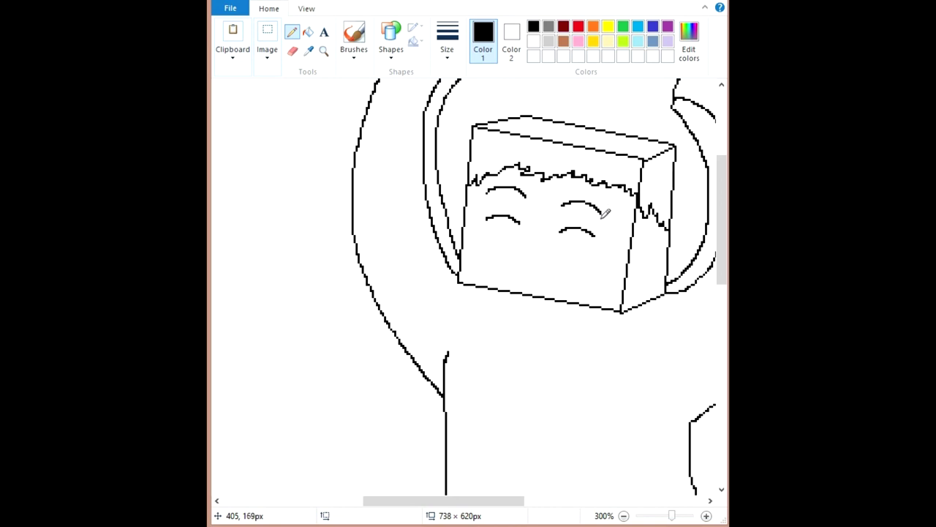
pyautogui.moveTo(595, 234)
pyautogui.mouseDown()
pyautogui.moveTo(599, 214)
pyautogui.moveTo(564, 213)
pyautogui.mouseUp()
# Step: Join the left eye's sides and retrace the right eye's bottom and left eye's top
pyautogui.moveTo(525, 196); pyautogui.dragTo(523, 218)
pyautogui.moveTo(487, 185)
pyautogui.mouseDown()
pyautogui.moveTo(485, 217)
pyautogui.moveTo(486, 193)
pyautogui.moveTo(485, 206)
pyautogui.mouseUp()
pyautogui.hotkey('ctrl', 'z')
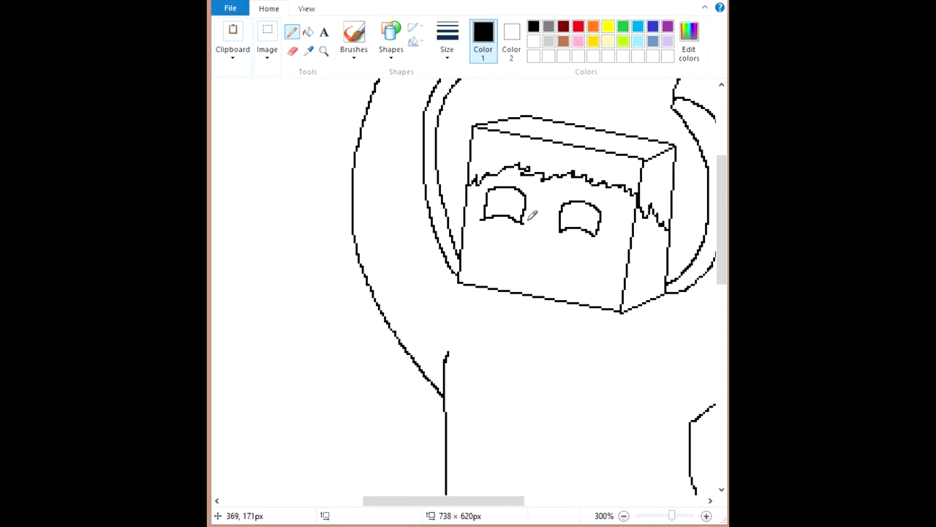
pyautogui.moveTo(556, 230); pyautogui.dragTo(600, 235)
pyautogui.moveTo(489, 192)
pyautogui.mouseDown()
pyautogui.moveTo(504, 188)
pyautogui.moveTo(522, 201)
pyautogui.mouseUp()
# Step: Redraw upper-lid arcs over both eyes and draw a smiling mouth below them
pyautogui.hotkey('ctrl', 'z')
pyautogui.moveTo(497, 187); pyautogui.dragTo(519, 203)
pyautogui.moveTo(569, 204)
pyautogui.mouseDown()
pyautogui.moveTo(590, 208)
pyautogui.moveTo(596, 221)
pyautogui.mouseUp()
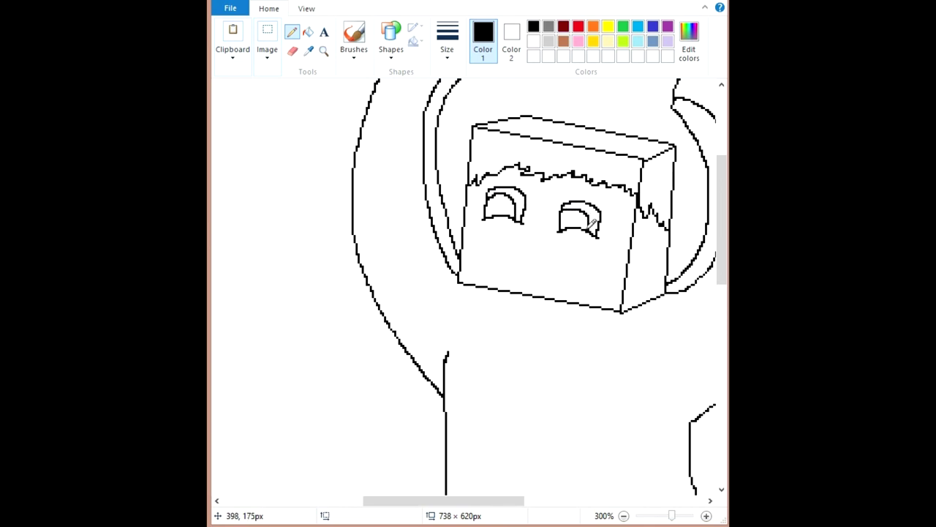
pyautogui.moveTo(524, 249)
pyautogui.mouseDown()
pyautogui.moveTo(561, 245)
pyautogui.moveTo(556, 265)
pyautogui.moveTo(538, 275)
pyautogui.moveTo(520, 245)
pyautogui.mouseUp()
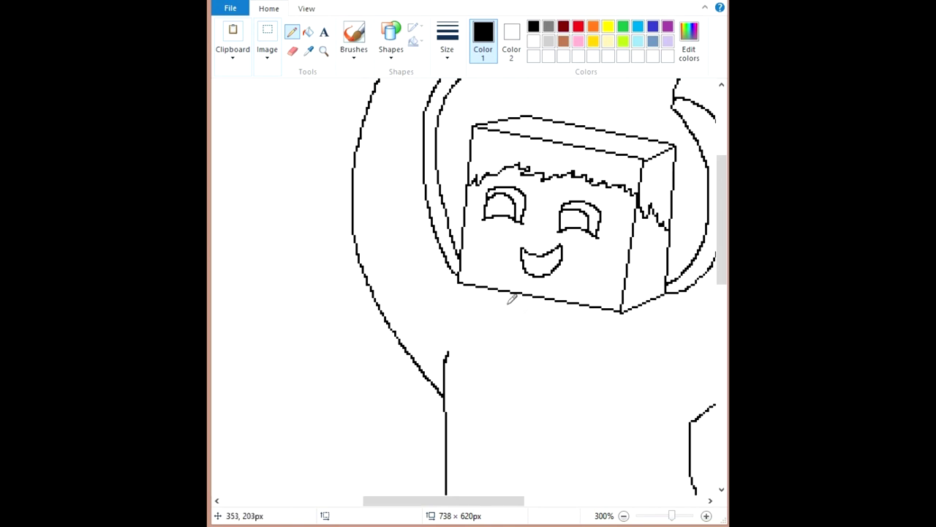
# Step: Fill the left and right eyes with black
pyautogui.click(310, 36)
pyautogui.click(502, 206)
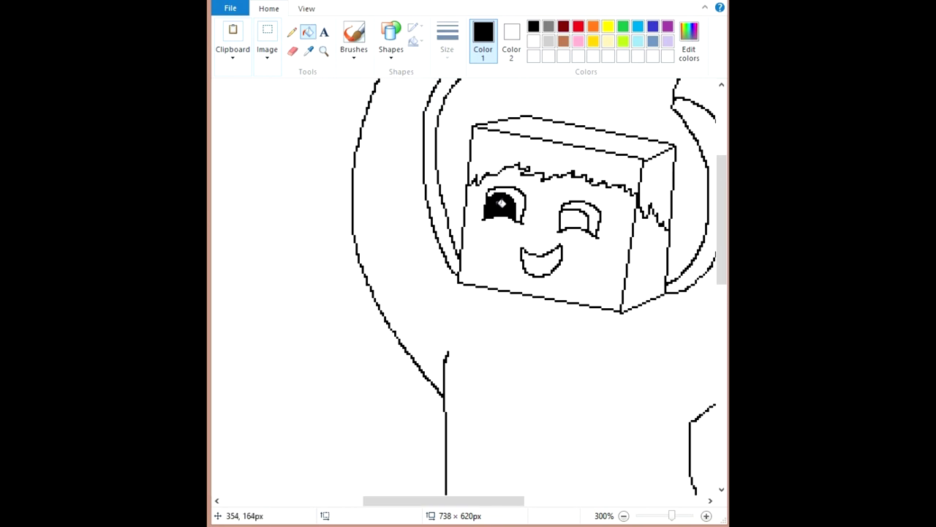
pyautogui.click(582, 220)
# Step: Fill the smile black, then scroll back to the blond, striped-shirt reference skin
pyautogui.click(555, 262)
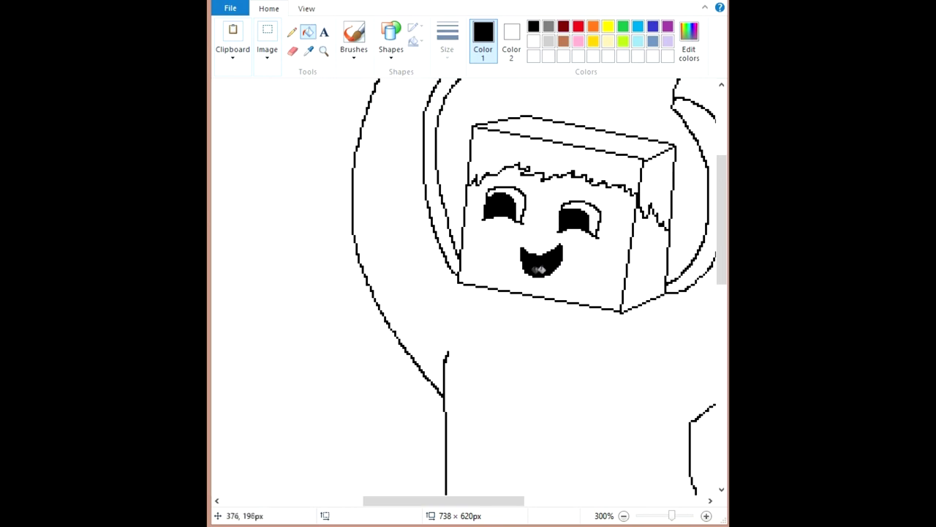
pyautogui.click(291, 35)
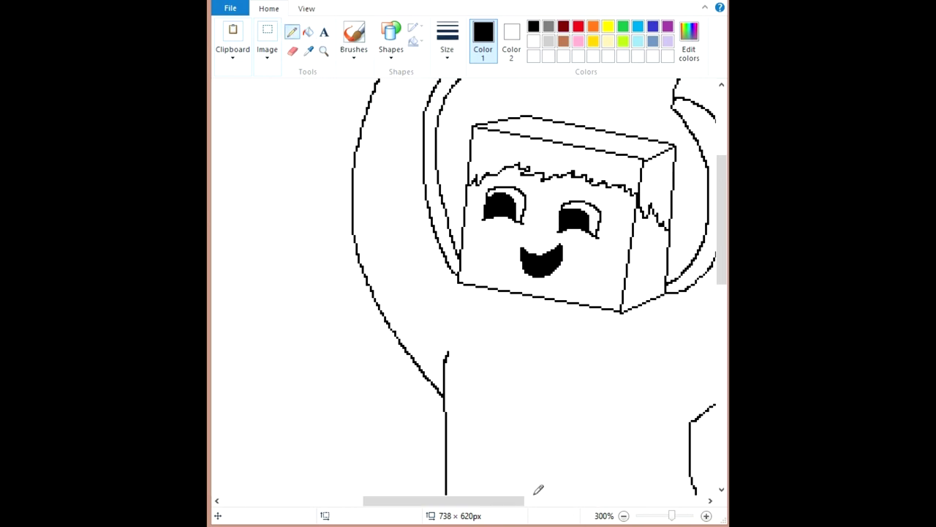
pyautogui.moveTo(504, 502)
pyautogui.mouseDown()
pyautogui.moveTo(455, 502)
pyautogui.moveTo(378, 466)
pyautogui.mouseUp()
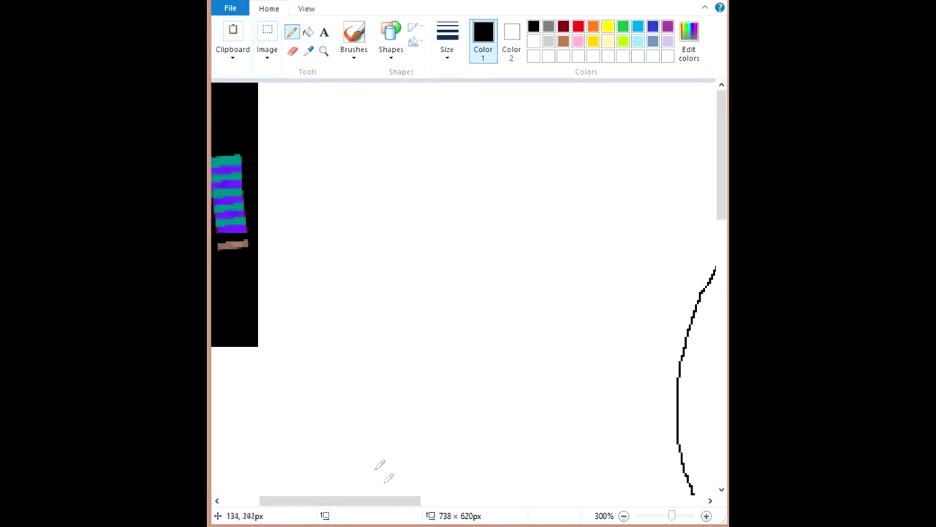
pyautogui.moveTo(412, 501); pyautogui.dragTo(336, 497)
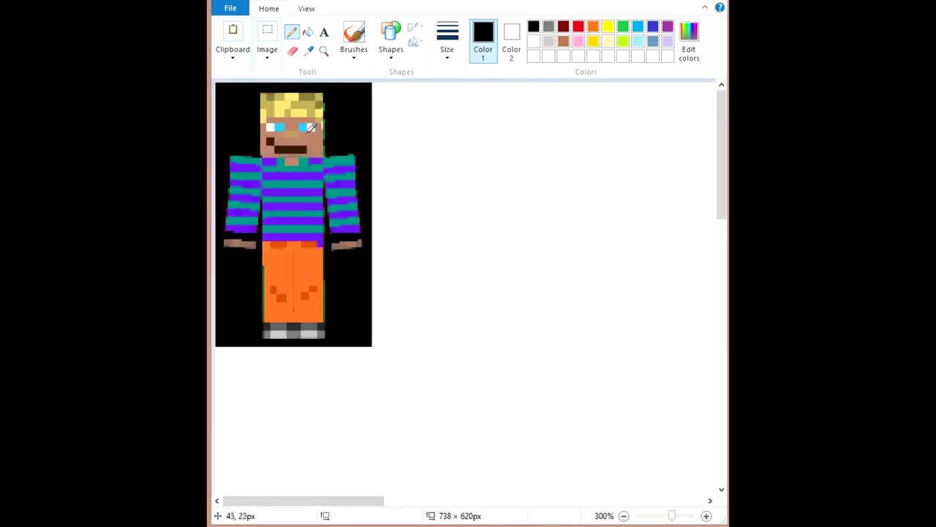
pyautogui.moveTo(351, 502); pyautogui.dragTo(505, 503)
pyautogui.scroll(-3, 511, 494)
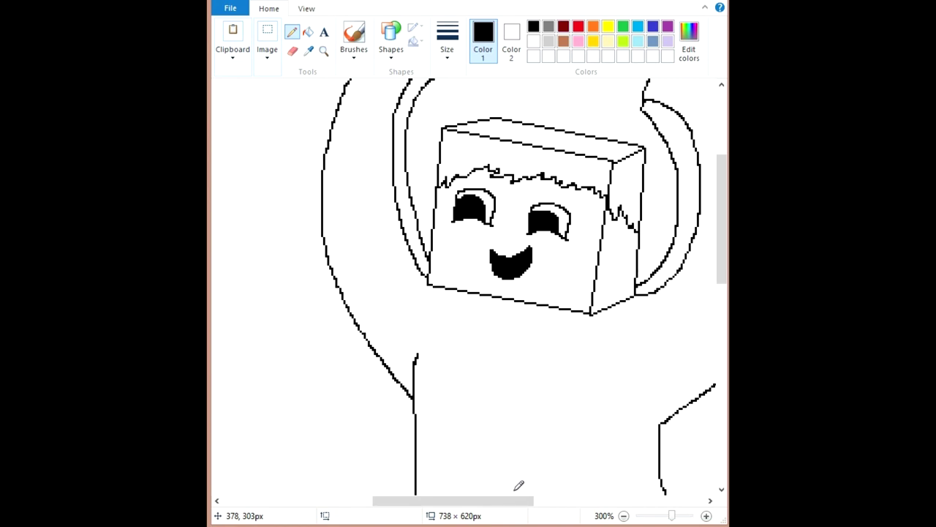
pyautogui.moveTo(504, 504)
pyautogui.mouseDown()
pyautogui.moveTo(371, 490)
pyautogui.moveTo(324, 464)
pyautogui.mouseUp()
pyautogui.scroll(3, 324, 457)
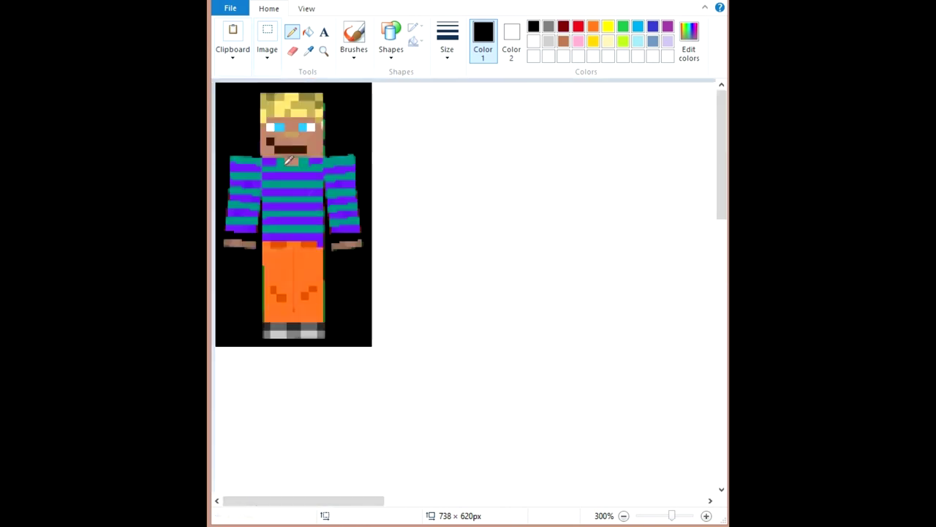
# Step: Sample the teal from the skin's shirt stripe and fill the shirt and arms with it
pyautogui.click(309, 56)
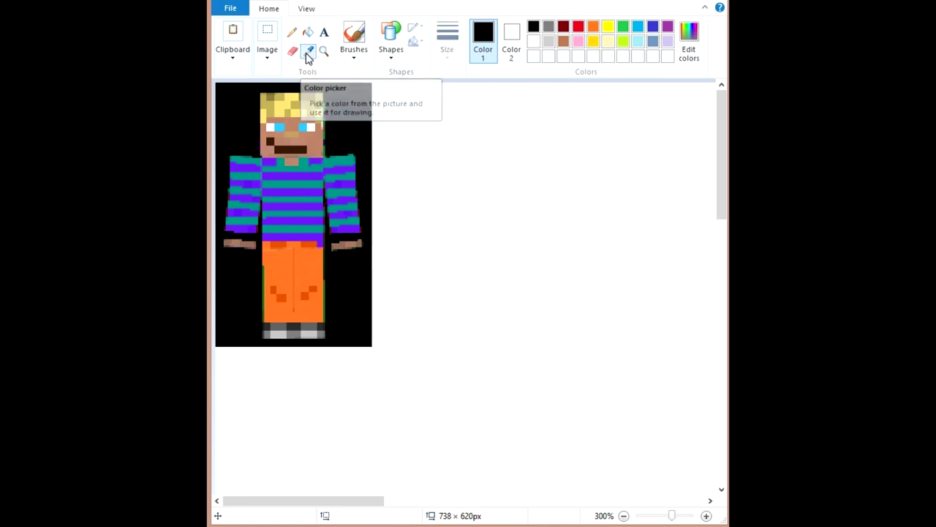
pyautogui.click(321, 192)
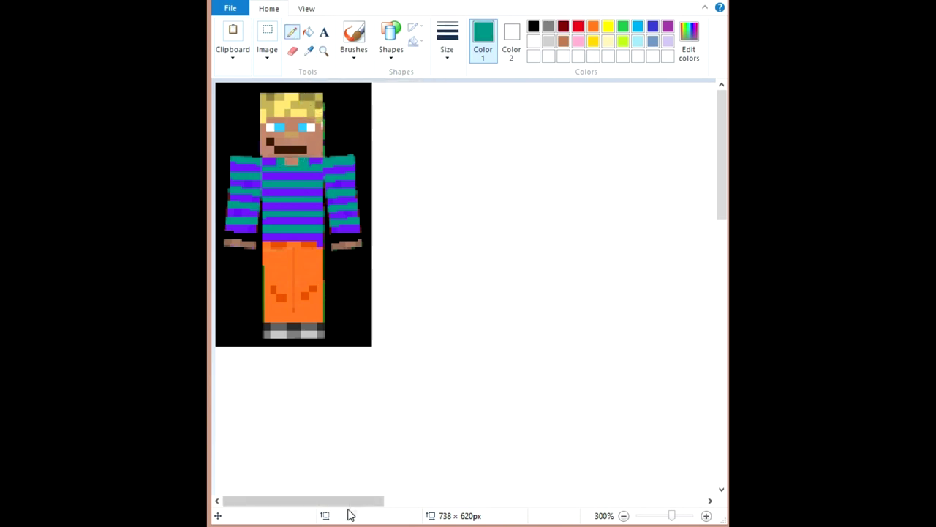
pyautogui.moveTo(349, 501); pyautogui.dragTo(509, 501)
pyautogui.scroll(-3, 509, 501)
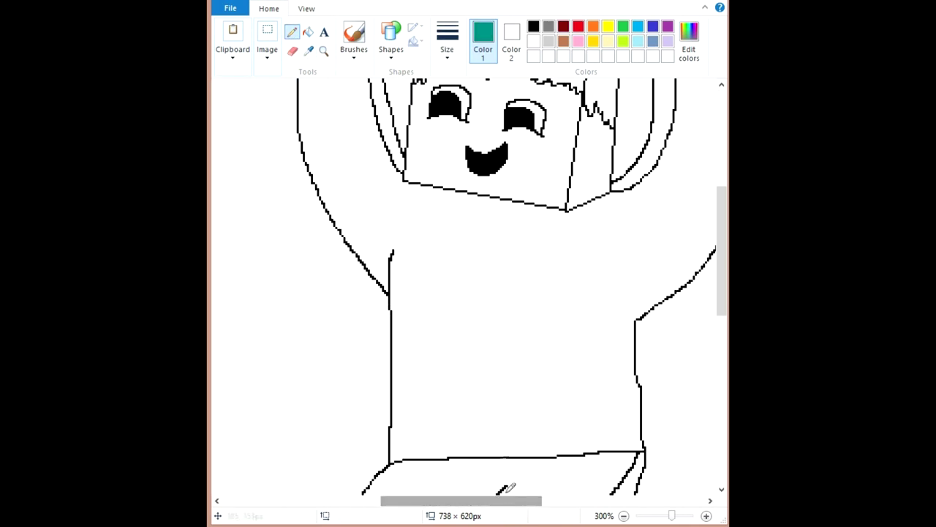
pyautogui.click(308, 32)
pyautogui.click(461, 264)
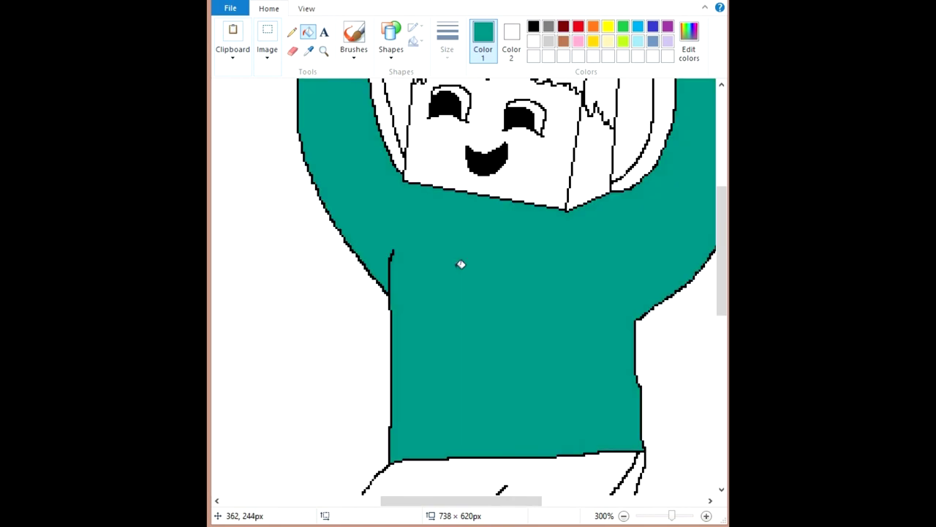
# Step: Zoom out to view the whole drawing, undo the teal fill, and return to a black pencil
pyautogui.click(623, 515)
pyautogui.click(624, 516)
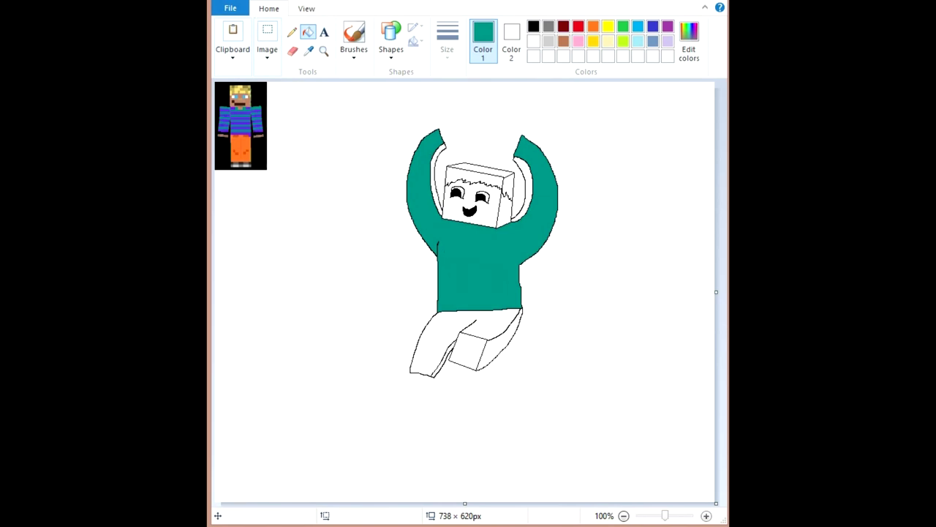
pyautogui.hotkey('ctrl', 'z')
pyautogui.click(534, 28)
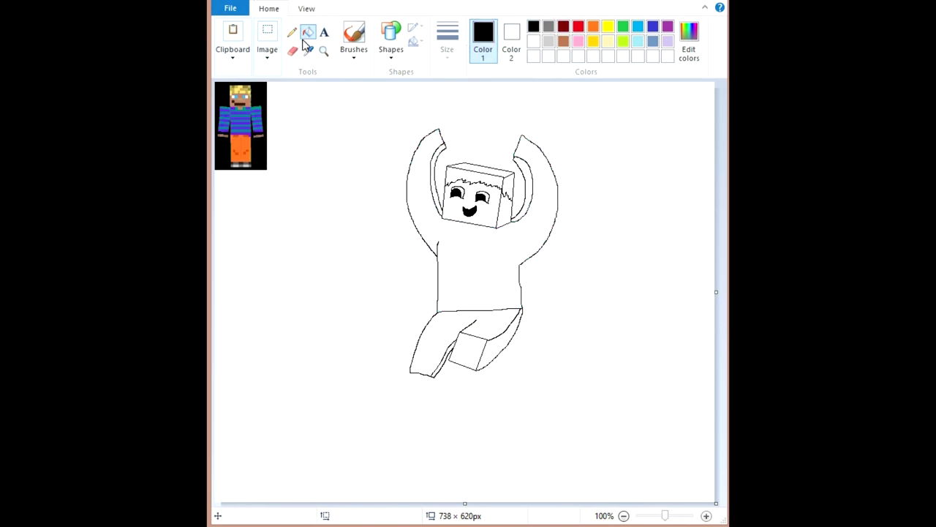
pyautogui.click(292, 31)
# Step: At 200% zoom, draw two parallel diagonal lines across the raised arm's tip
pyautogui.click(706, 516)
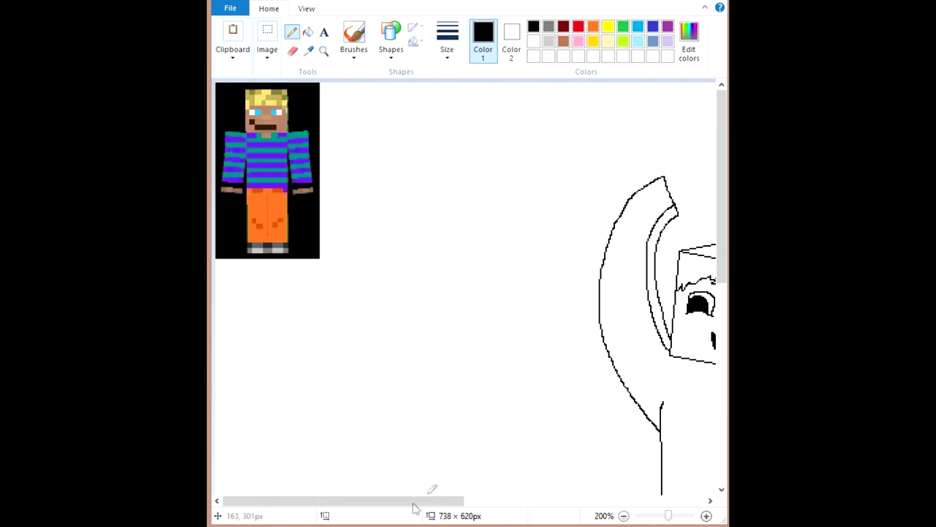
pyautogui.moveTo(378, 504); pyautogui.dragTo(429, 442)
pyautogui.moveTo(640, 190); pyautogui.dragTo(661, 218)
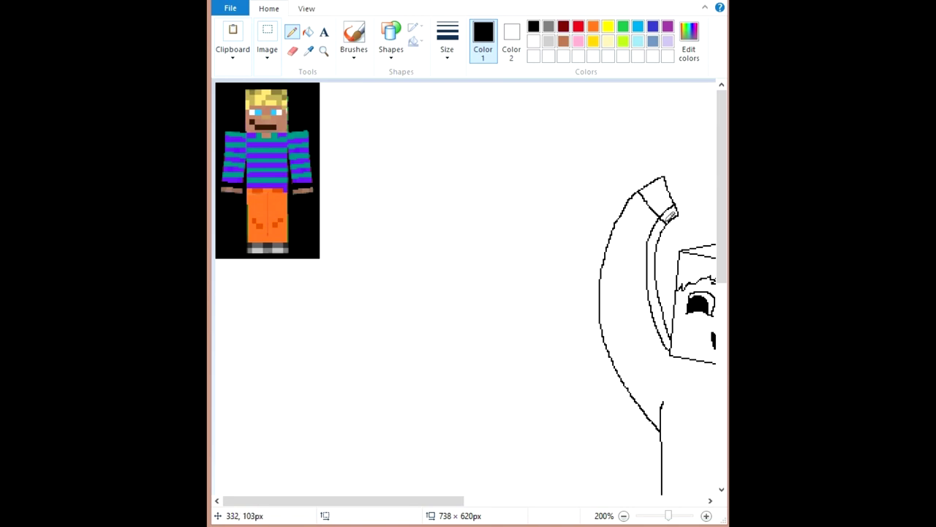
pyautogui.moveTo(639, 192); pyautogui.dragTo(662, 220)
# Step: Close the right edge of the right arm's cuff, then scroll back to the reference skin
pyautogui.moveTo(449, 502); pyautogui.dragTo(555, 501)
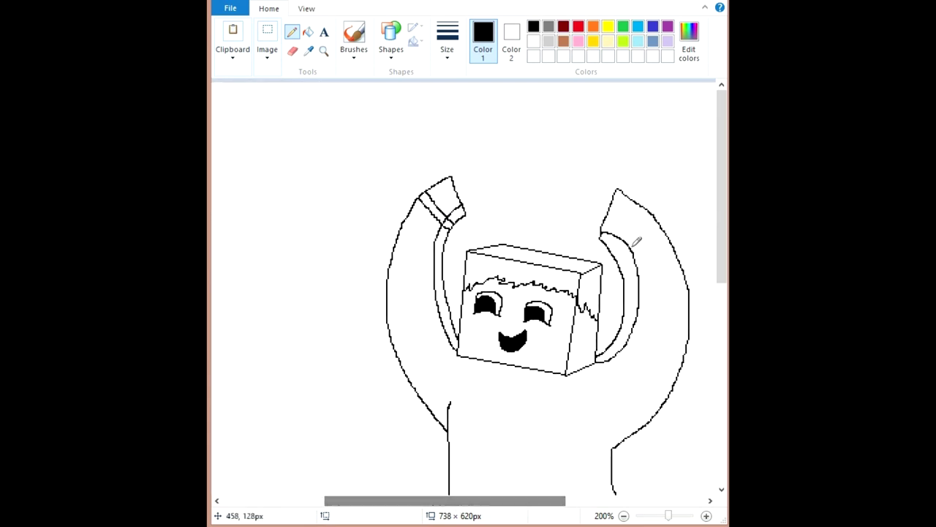
pyautogui.moveTo(632, 241); pyautogui.dragTo(654, 211)
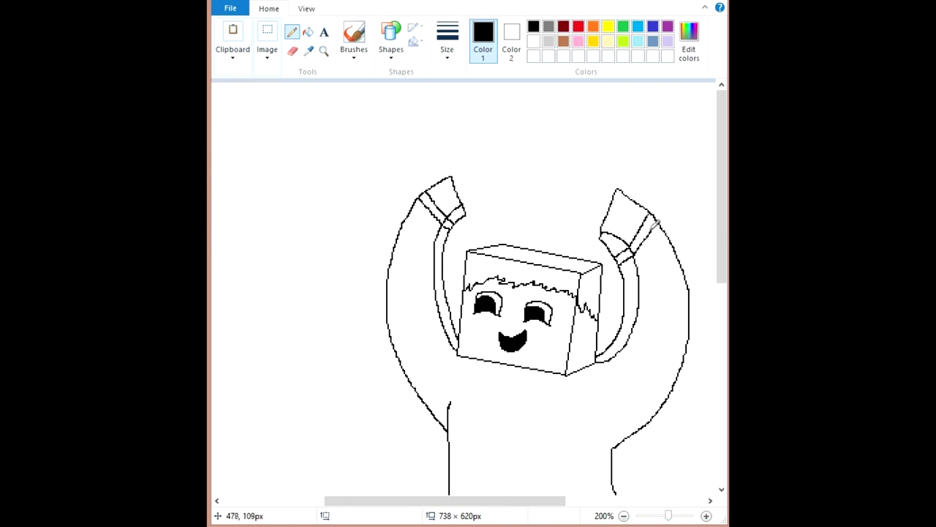
pyautogui.moveTo(474, 505); pyautogui.dragTo(372, 503)
pyautogui.scroll(-3, 417, 444)
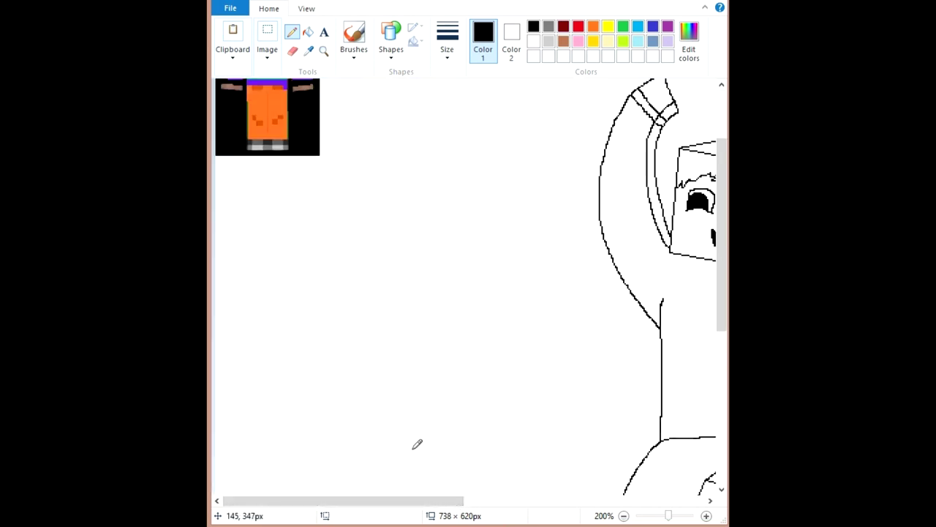
# Step: Draw the lower-body line and blocky leg edges, undoing a misplaced stroke and redrawing the leg's top edge
pyautogui.scroll(-6, 417, 444)
pyautogui.moveTo(613, 325); pyautogui.dragTo(661, 342)
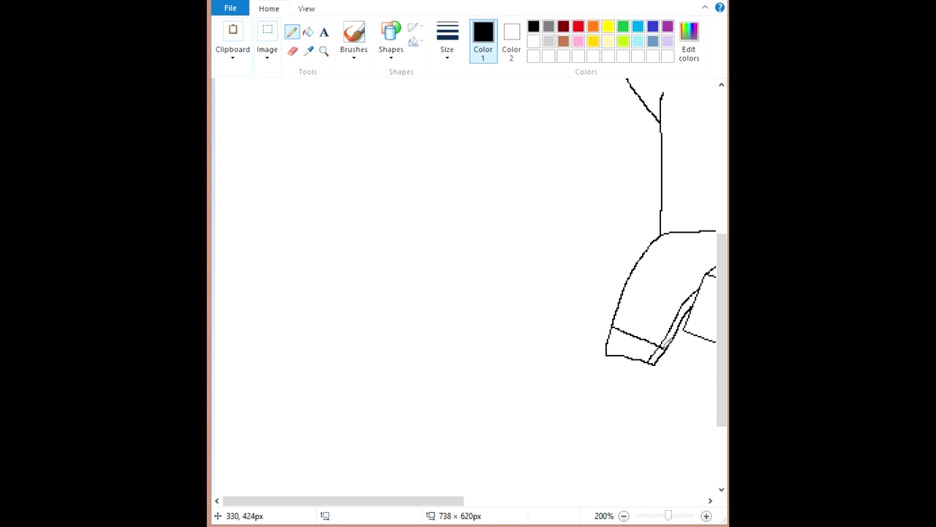
pyautogui.moveTo(431, 501); pyautogui.dragTo(483, 500)
pyautogui.moveTo(602, 274)
pyautogui.mouseDown()
pyautogui.moveTo(621, 260)
pyautogui.moveTo(663, 281)
pyautogui.mouseUp()
pyautogui.hotkey('ctrl', 'z')
pyautogui.moveTo(625, 258)
pyautogui.mouseDown()
pyautogui.moveTo(671, 286)
pyautogui.moveTo(662, 328)
pyautogui.mouseUp()
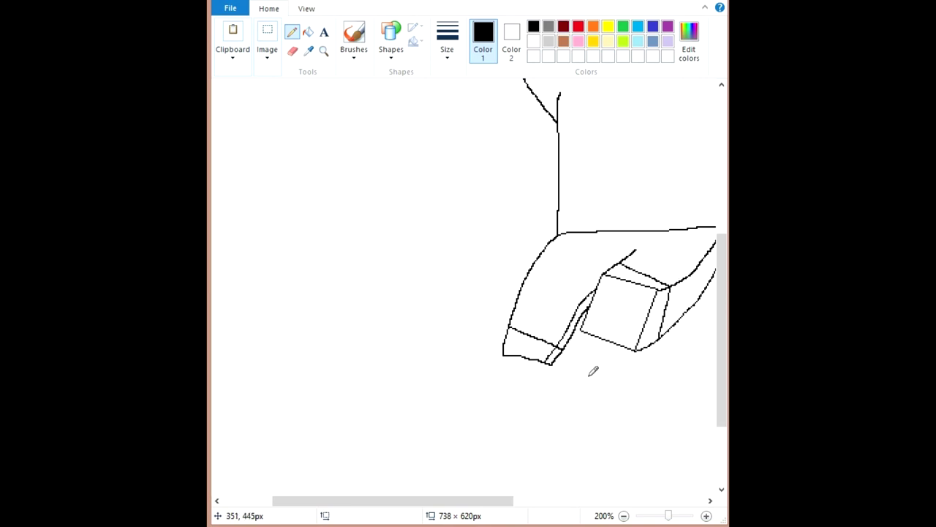
pyautogui.scroll(3, 591, 371)
pyautogui.moveTo(468, 503); pyautogui.dragTo(522, 507)
pyautogui.scroll(6, 526, 503)
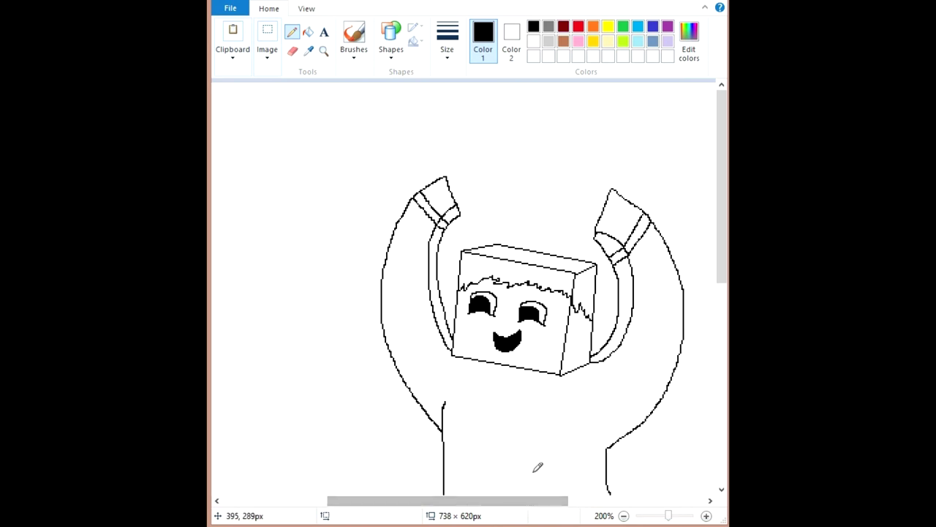
pyautogui.scroll(-10, 535, 439)
pyautogui.scroll(7, 534, 388)
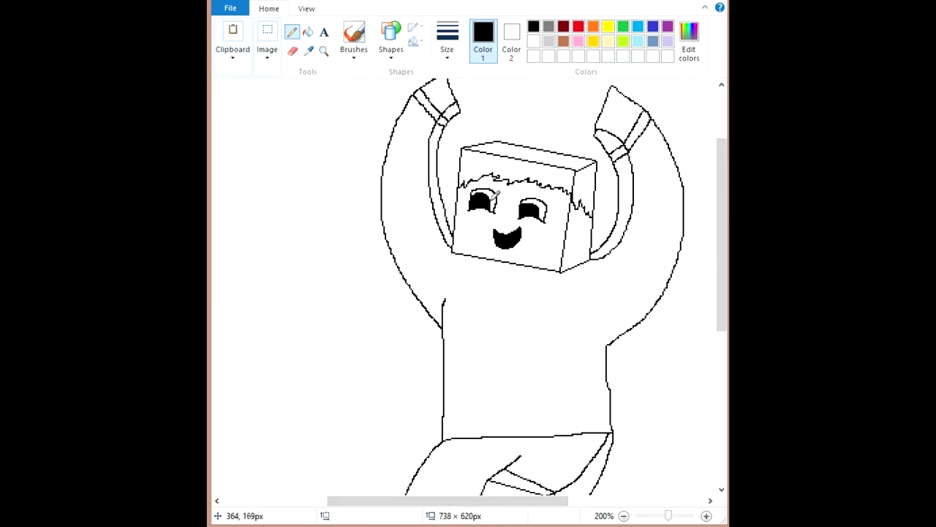
pyautogui.scroll(3, 490, 130)
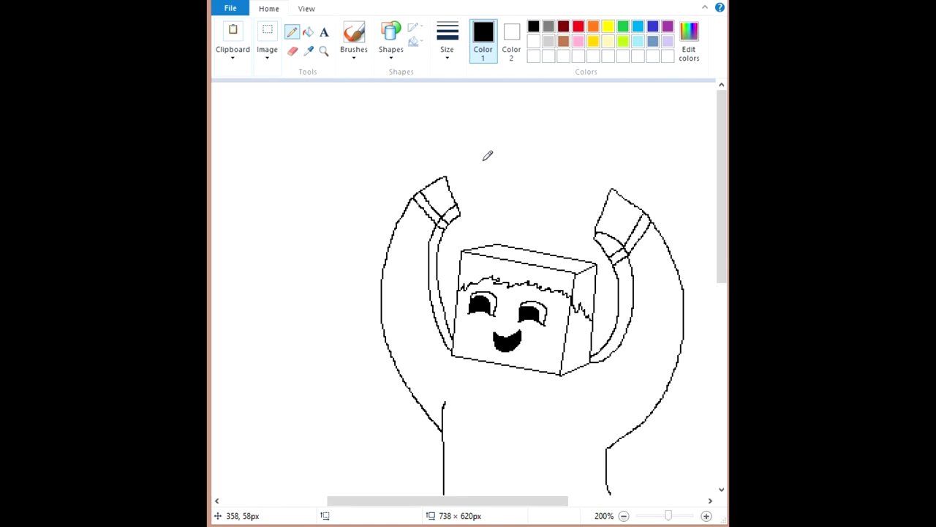
pyautogui.scroll(-3, 488, 155)
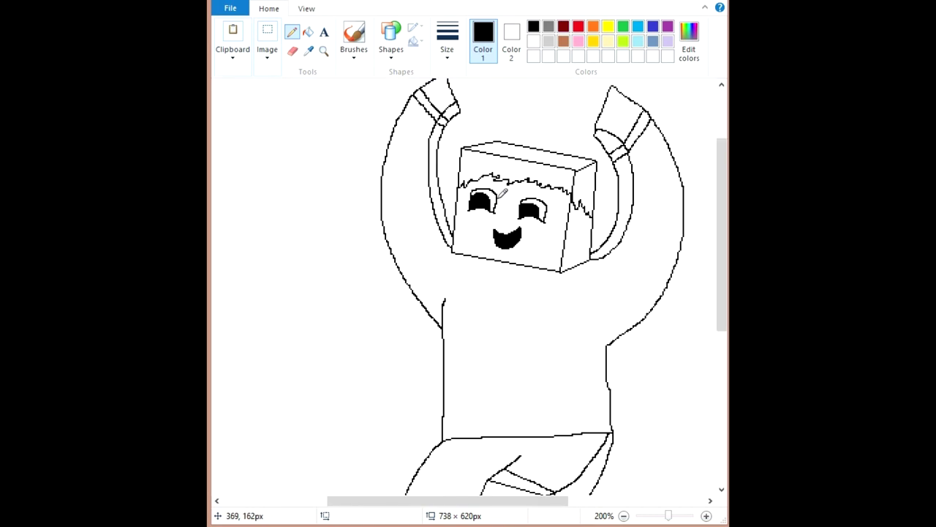
pyautogui.scroll(3, 540, 146)
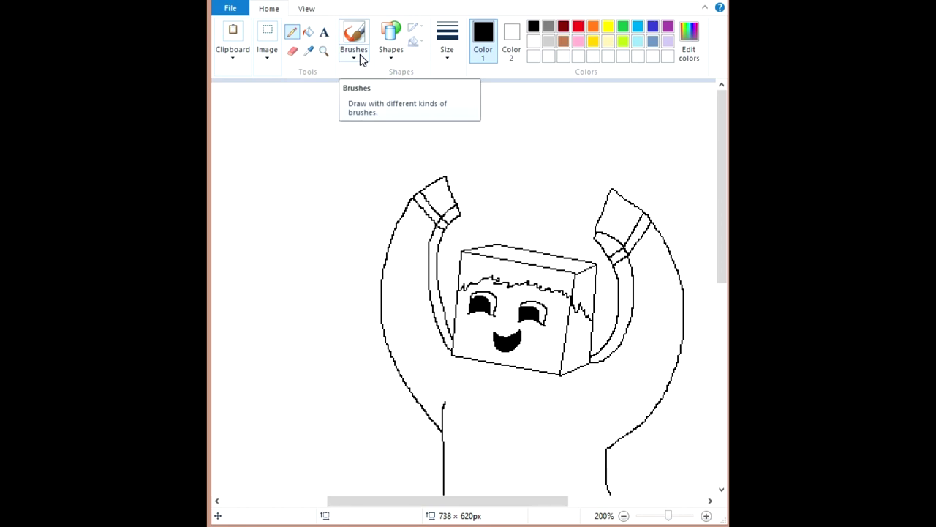
pyautogui.click(391, 49)
pyautogui.click(386, 74)
pyautogui.moveTo(482, 118)
pyautogui.mouseDown()
pyautogui.moveTo(572, 170)
pyautogui.moveTo(619, 125)
pyautogui.moveTo(546, 82)
pyautogui.mouseUp()
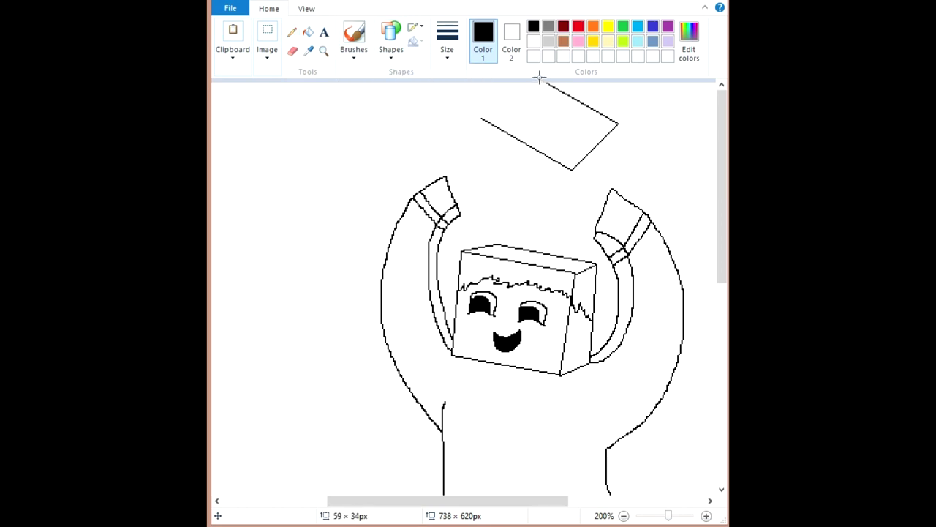
pyautogui.moveTo(479, 118); pyautogui.dragTo(518, 77)
pyautogui.moveTo(482, 116)
pyautogui.mouseDown()
pyautogui.moveTo(462, 190)
pyautogui.moveTo(548, 233)
pyautogui.mouseUp()
pyautogui.moveTo(549, 233)
pyautogui.mouseDown()
pyautogui.moveTo(571, 170)
pyautogui.moveTo(591, 220)
pyautogui.moveTo(611, 180)
pyautogui.mouseUp()
pyautogui.moveTo(619, 125); pyautogui.dragTo(608, 179)
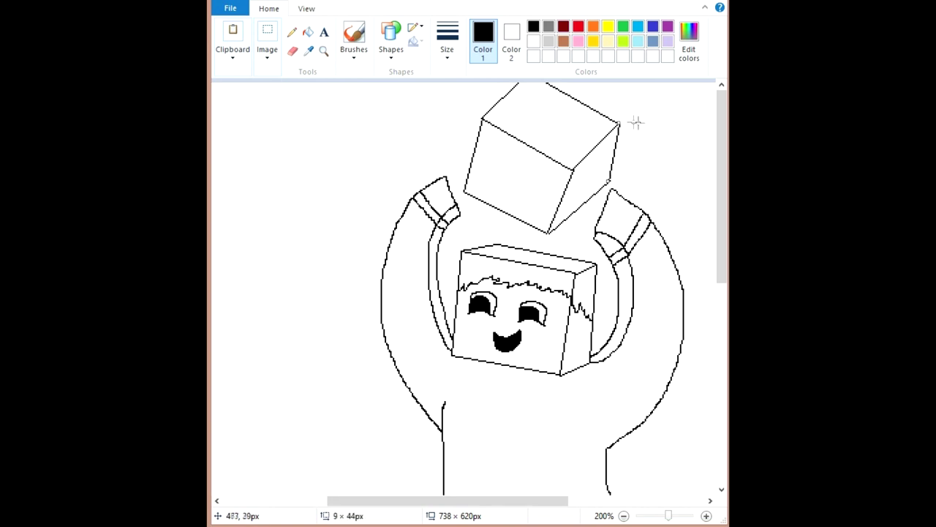
pyautogui.click(258, 1)
pyautogui.click(258, 1)
pyautogui.click(258, 1)
pyautogui.click(258, 1)
pyautogui.click(259, 1)
pyautogui.click(258, 1)
pyautogui.click(258, 1)
pyautogui.click(258, 1)
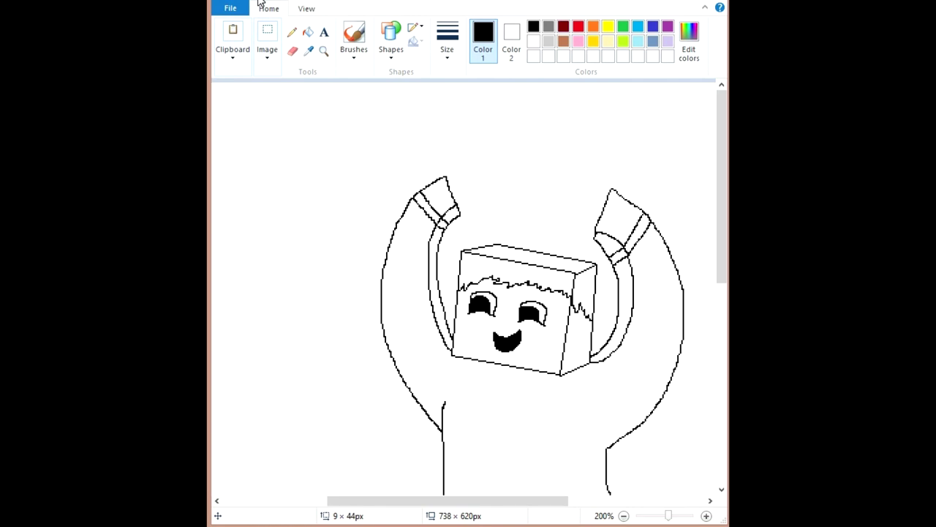
pyautogui.click(391, 44)
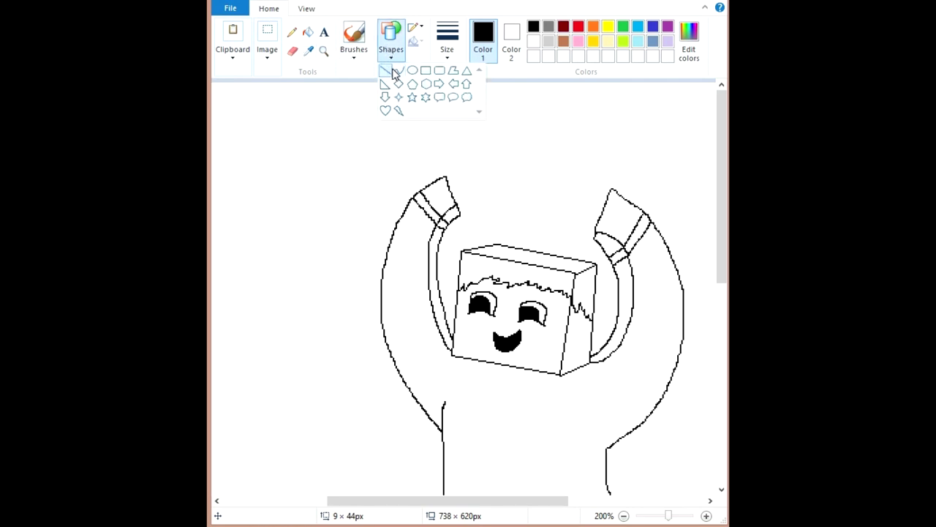
# Step: Try a freehand pencil stroke beside the right hand, then undo it
pyautogui.click(390, 51)
pyautogui.click(292, 31)
pyautogui.moveTo(588, 213); pyautogui.dragTo(594, 180)
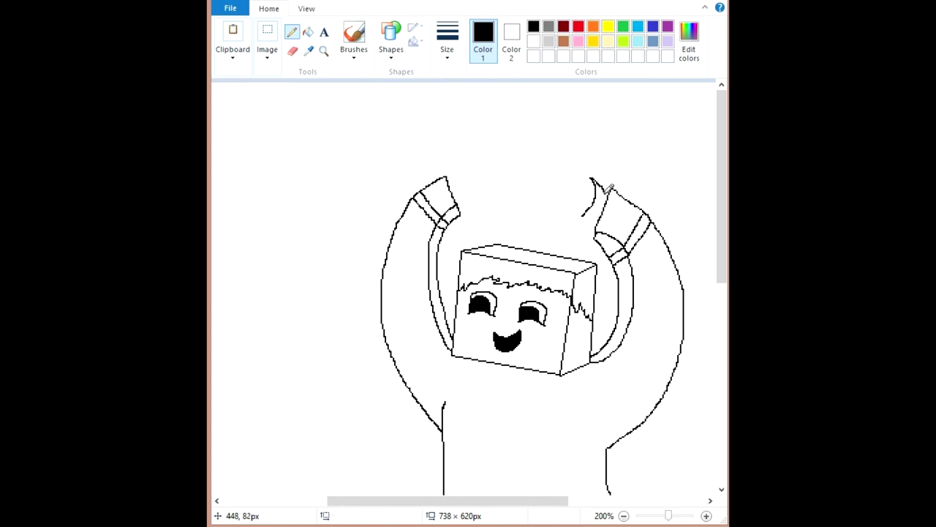
pyautogui.hotkey('ctrl', 'z')
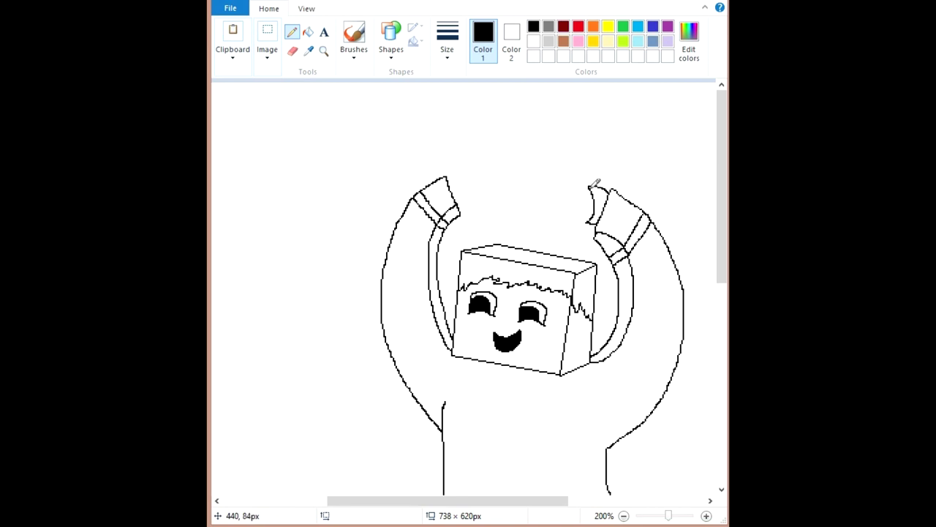
# Step: With the Line shape, draw the block's long top and lower edges and both short ends between the hands
pyautogui.click(392, 45)
pyautogui.click(399, 71)
pyautogui.moveTo(589, 191); pyautogui.dragTo(430, 166)
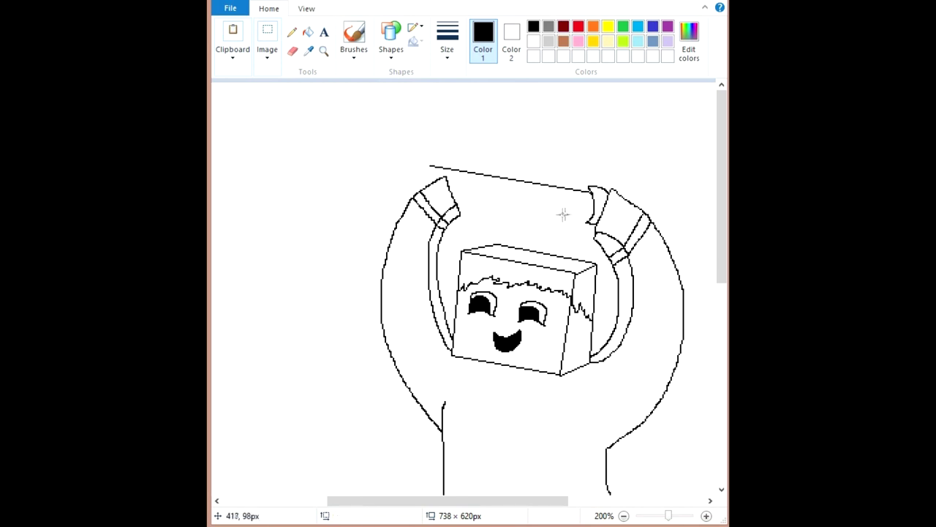
pyautogui.moveTo(592, 213); pyautogui.dragTo(433, 211)
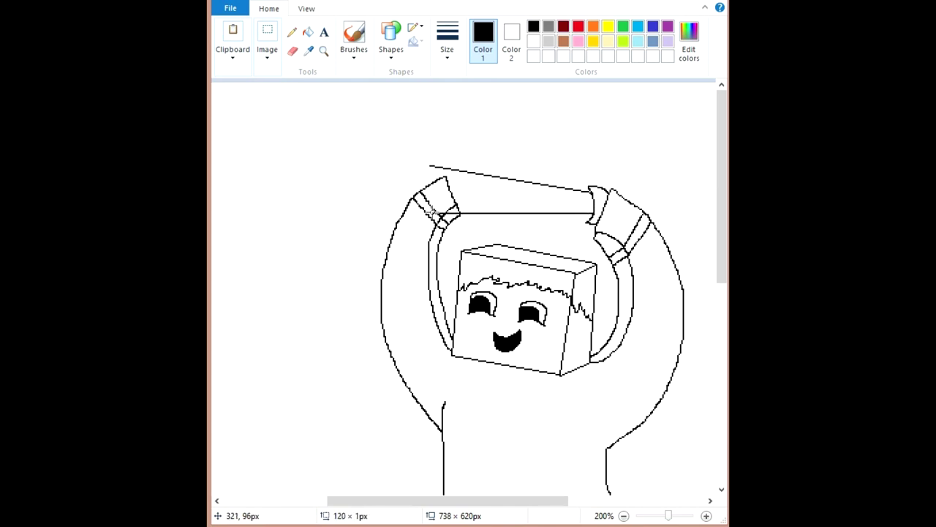
pyautogui.click(406, 149)
pyautogui.moveTo(430, 212); pyautogui.dragTo(395, 188)
pyautogui.click(418, 149)
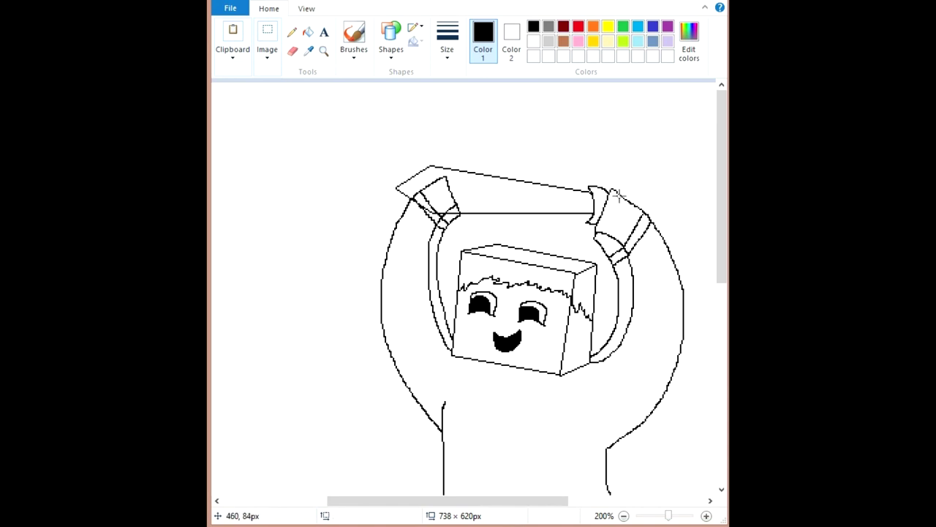
pyautogui.moveTo(617, 192); pyautogui.dragTo(638, 197)
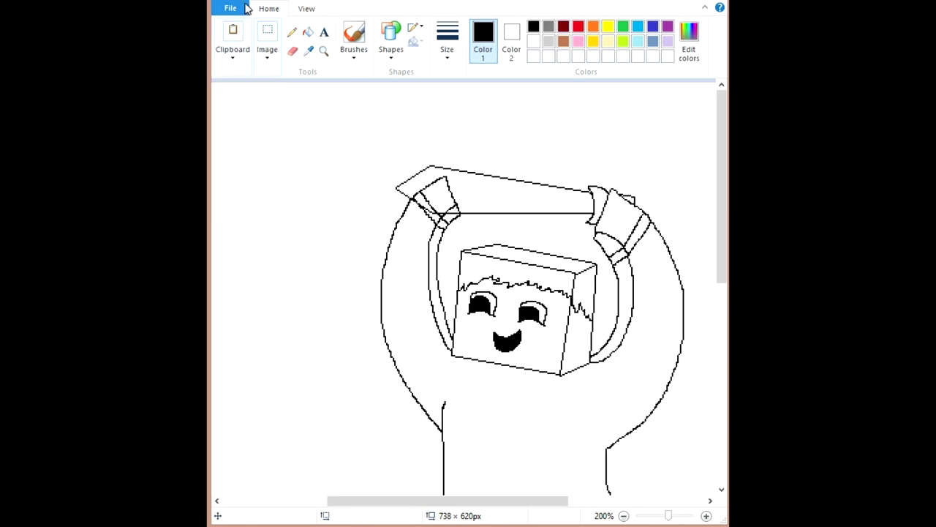
pyautogui.click(292, 32)
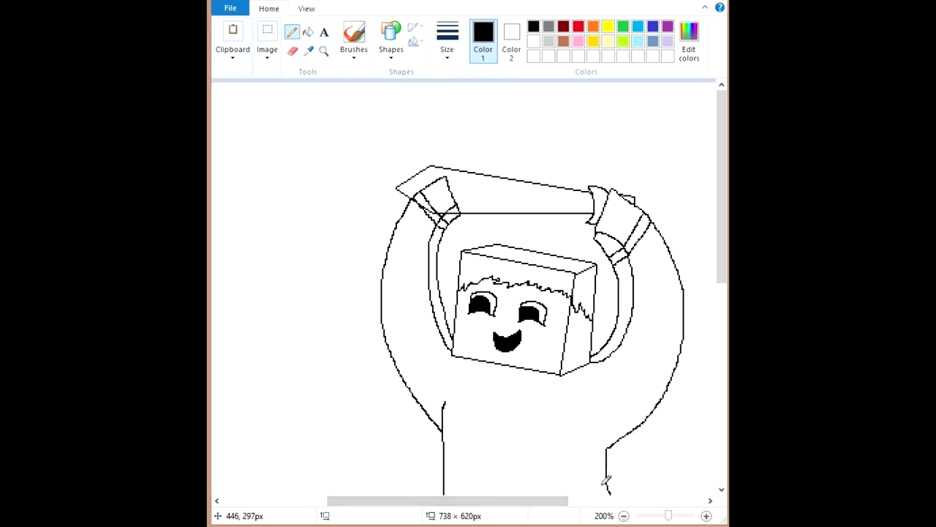
# Step: Zoom to 300% and erase the cuff lines overlapping the block's left end
pyautogui.click(707, 516)
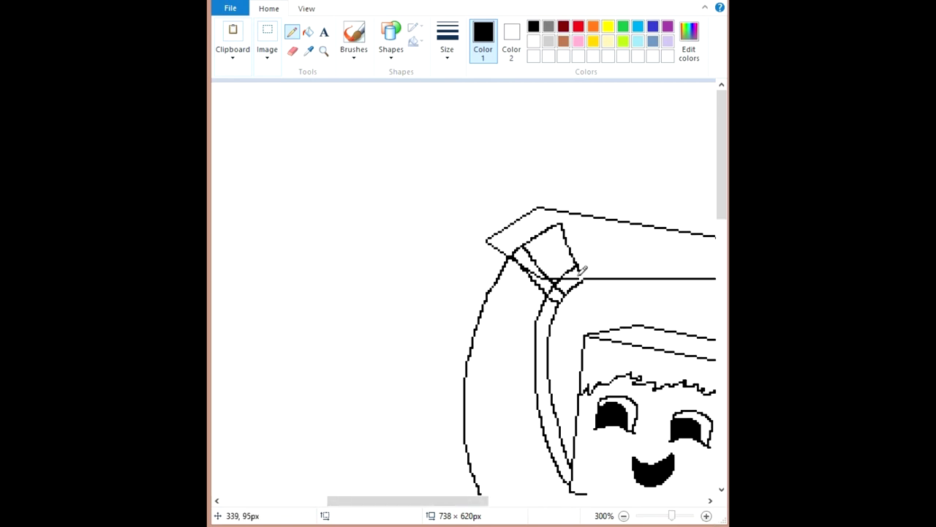
pyautogui.click(292, 50)
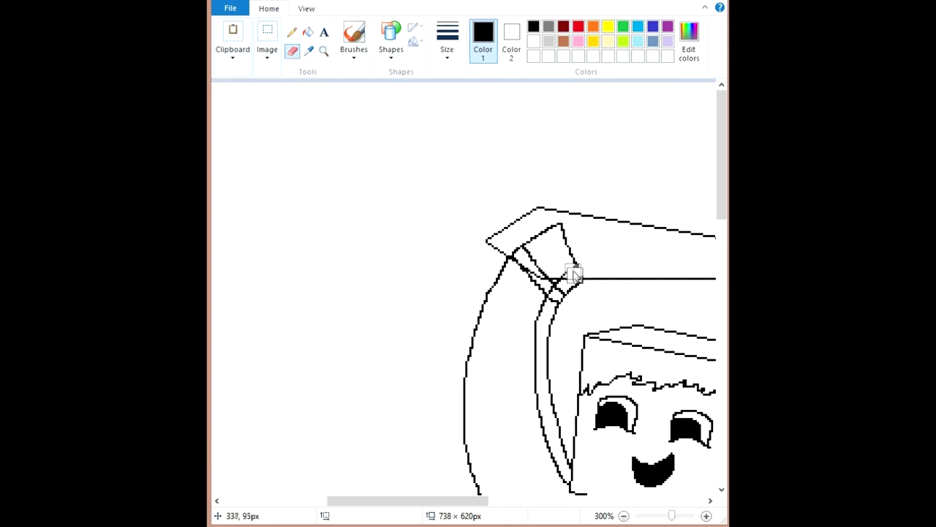
pyautogui.moveTo(581, 272)
pyautogui.mouseDown()
pyautogui.moveTo(546, 230)
pyautogui.moveTo(516, 249)
pyautogui.moveTo(540, 248)
pyautogui.moveTo(532, 250)
pyautogui.moveTo(545, 269)
pyautogui.moveTo(561, 267)
pyautogui.moveTo(539, 259)
pyautogui.mouseUp()
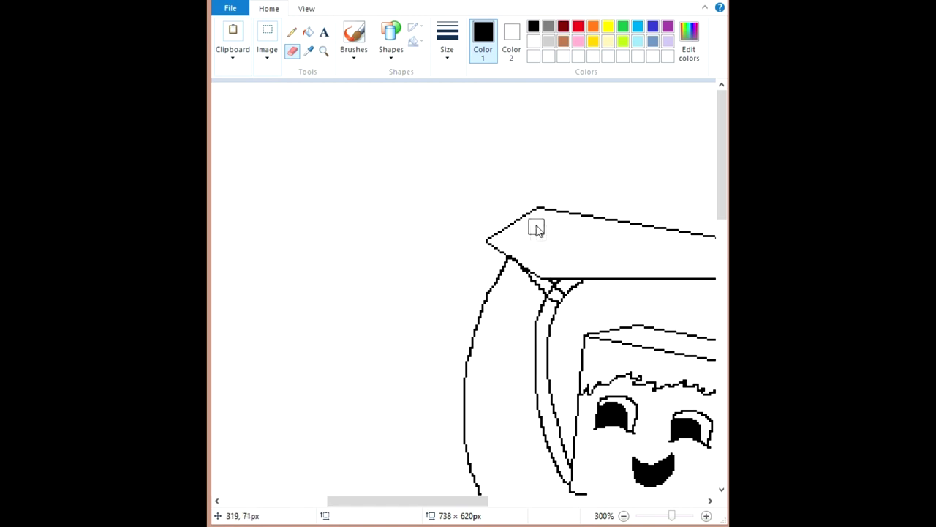